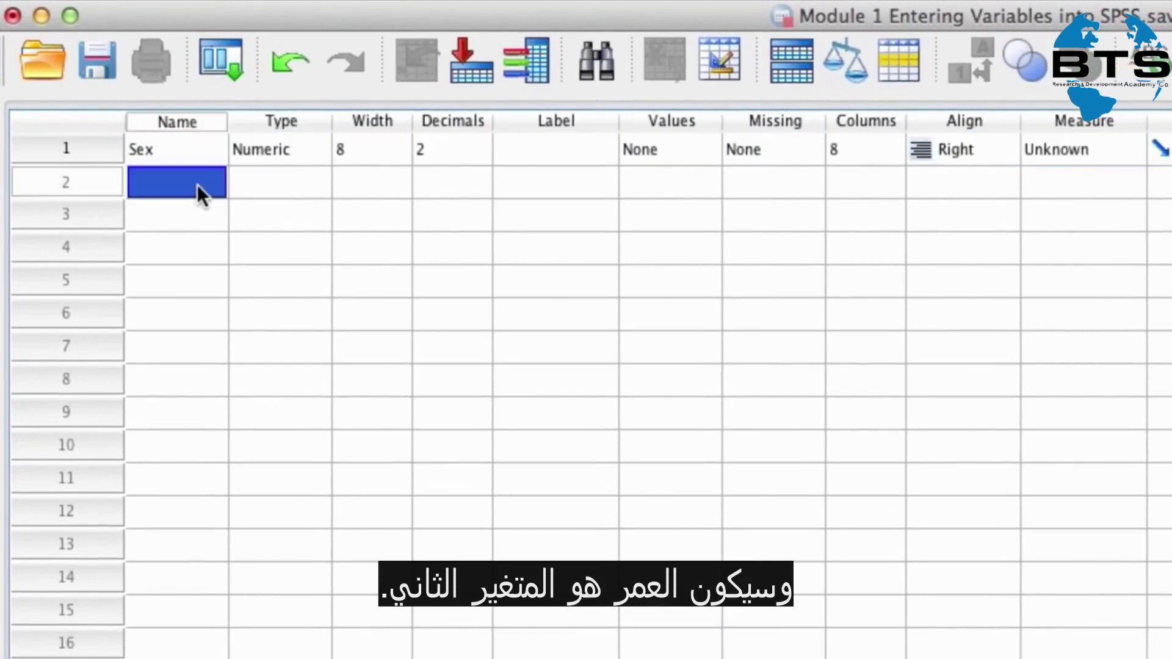
Name the second variable Age, and label the two variables "Sex of Student" and "Age of Student".
text(Age)
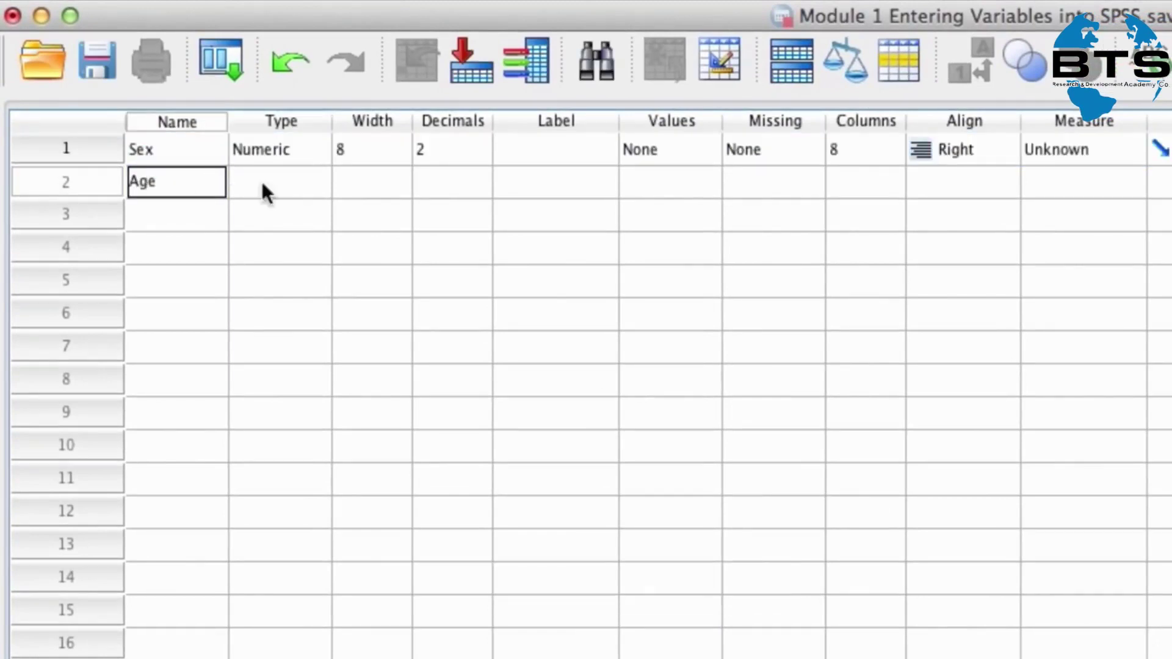
click(596, 148)
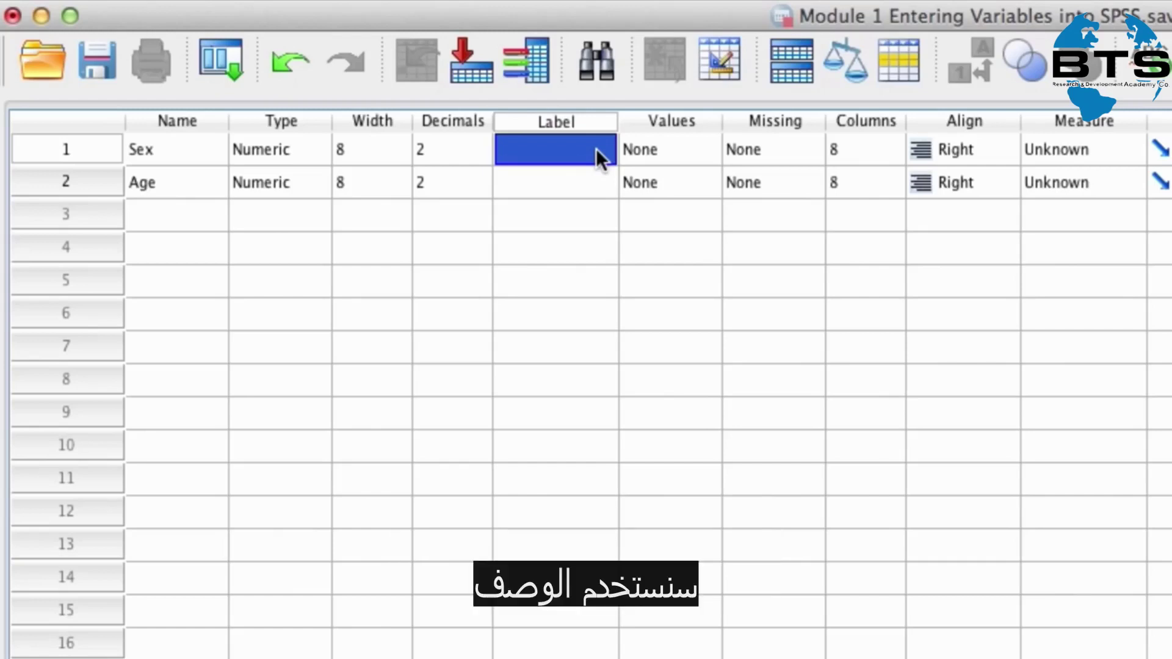
text(Sex of)
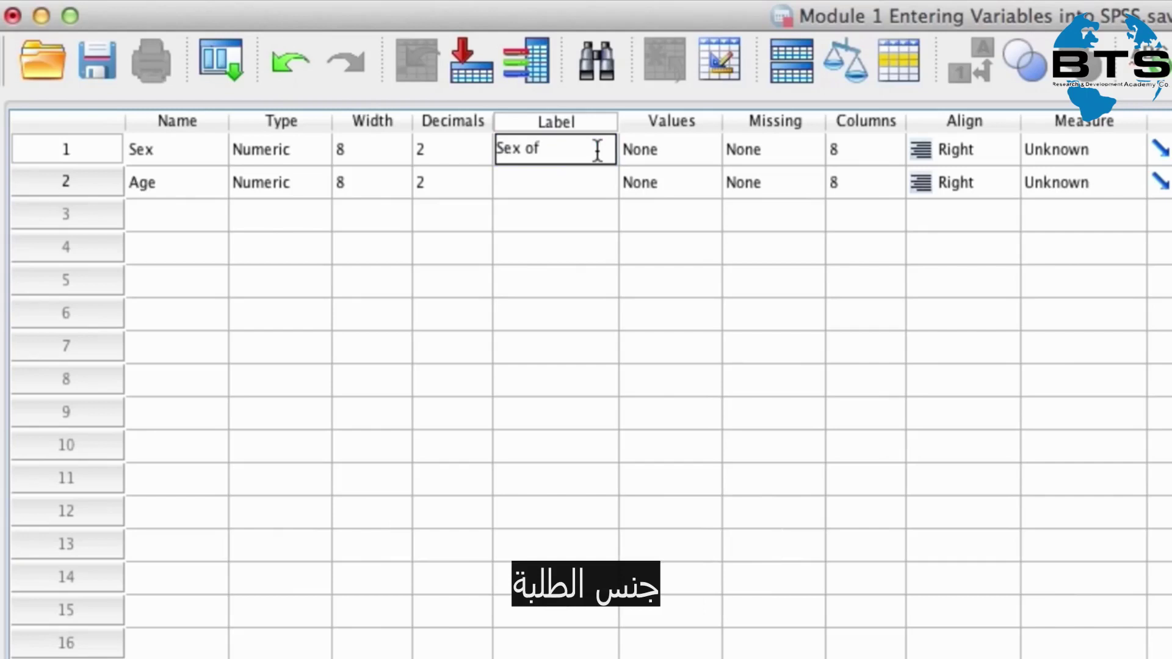
text( Student)
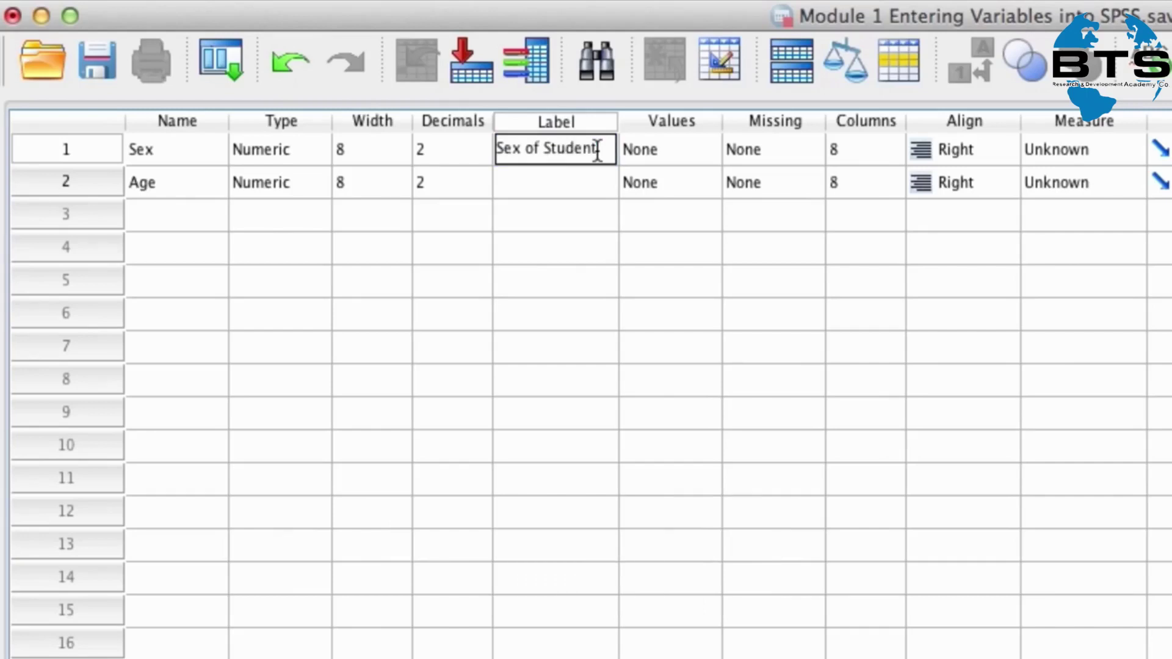
click(577, 182)
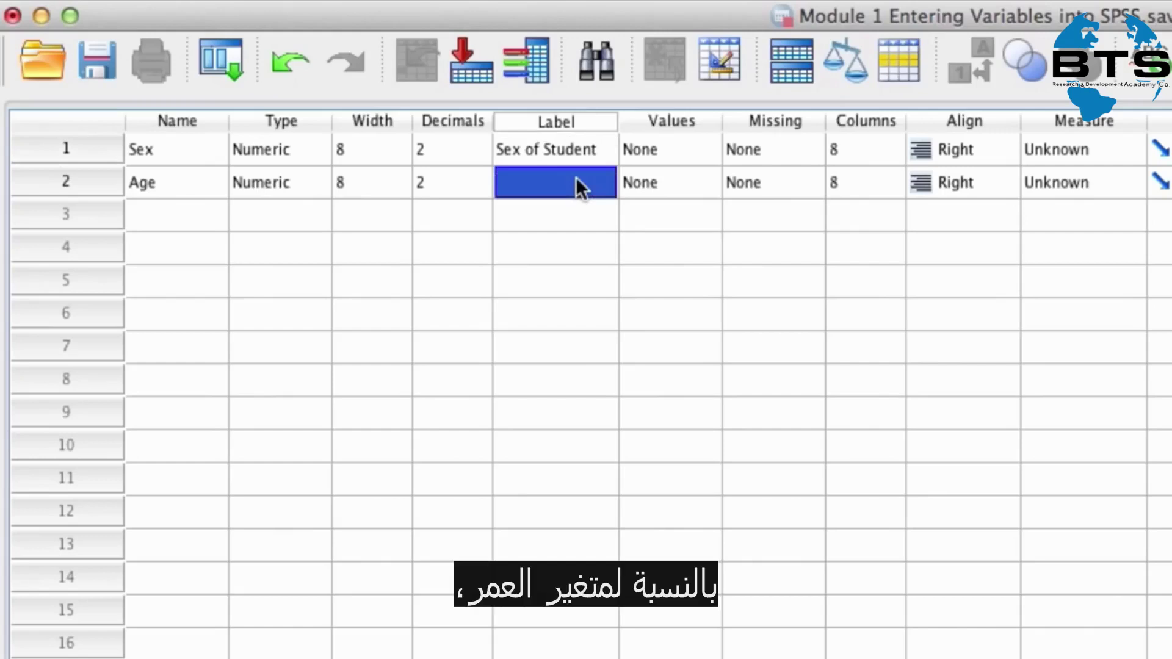
text(Age of Student)
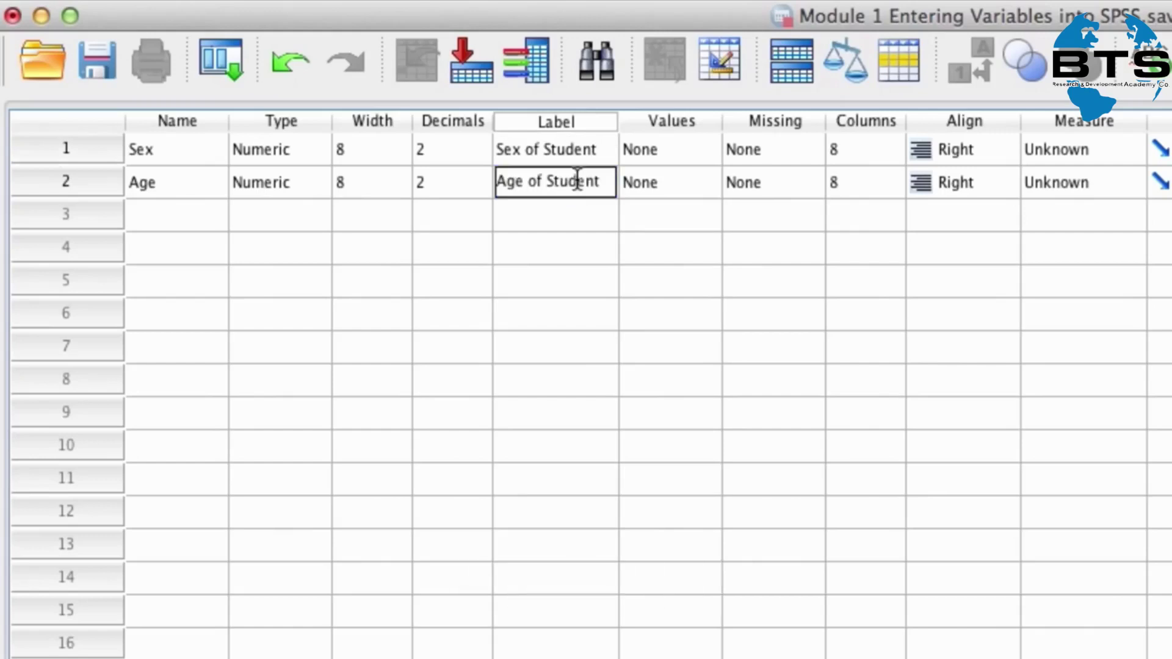
click(567, 219)
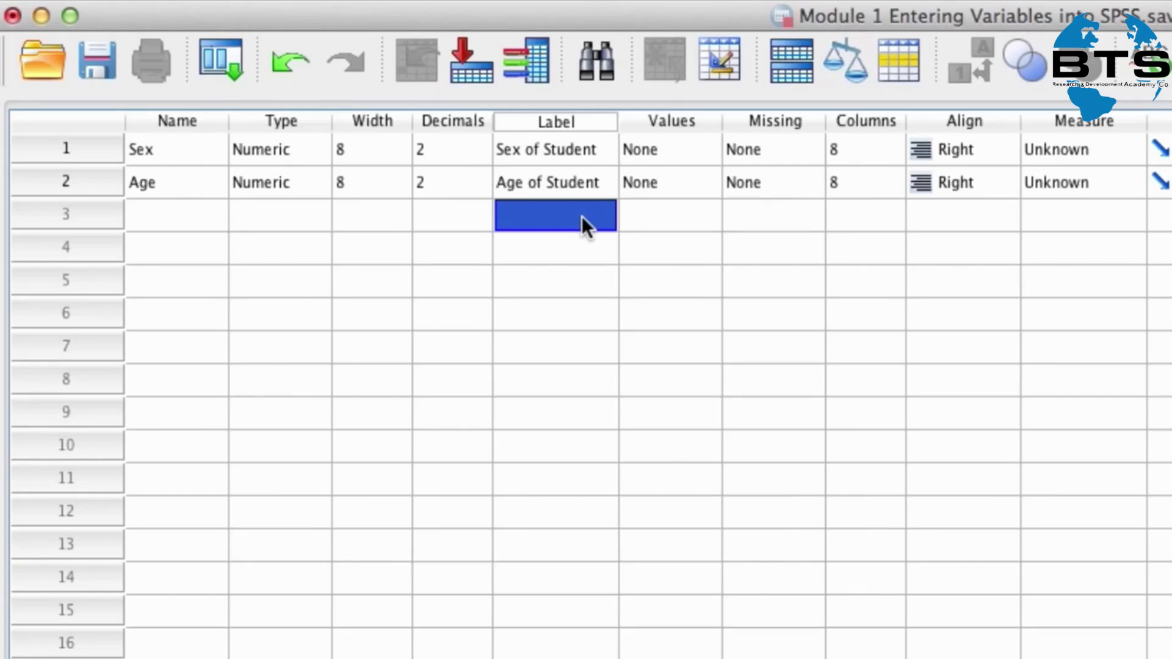
Define a value label for the Sex variable that assigns value 1 to "Female".
click(711, 149)
click(712, 149)
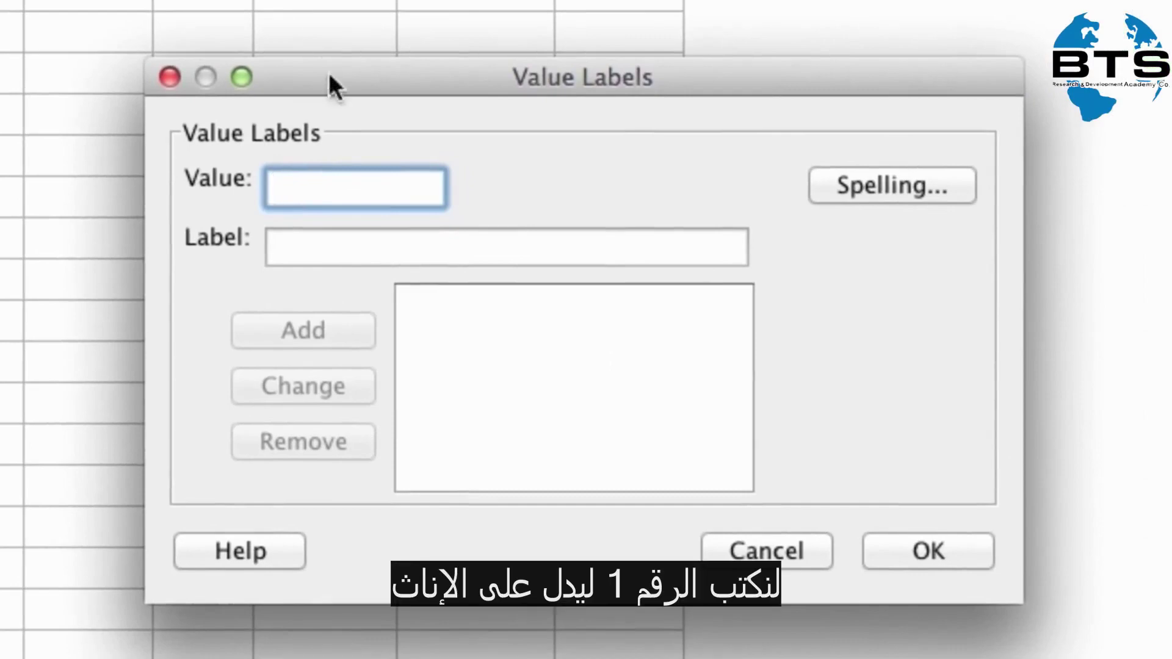
text(1)
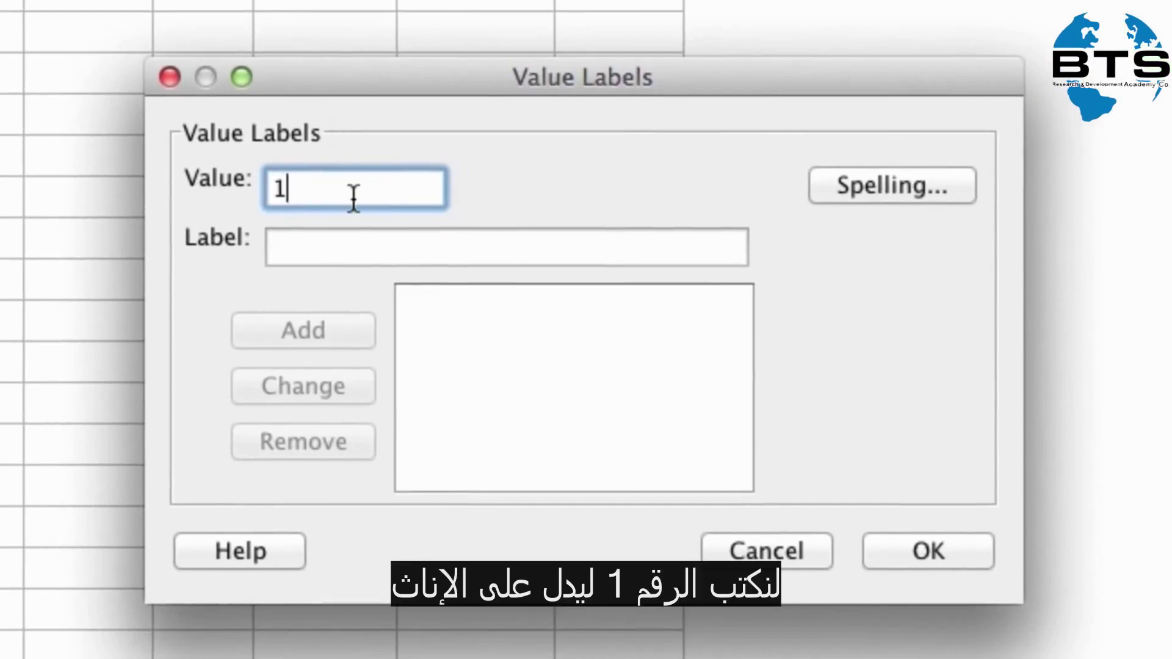
click(359, 255)
text(Female)
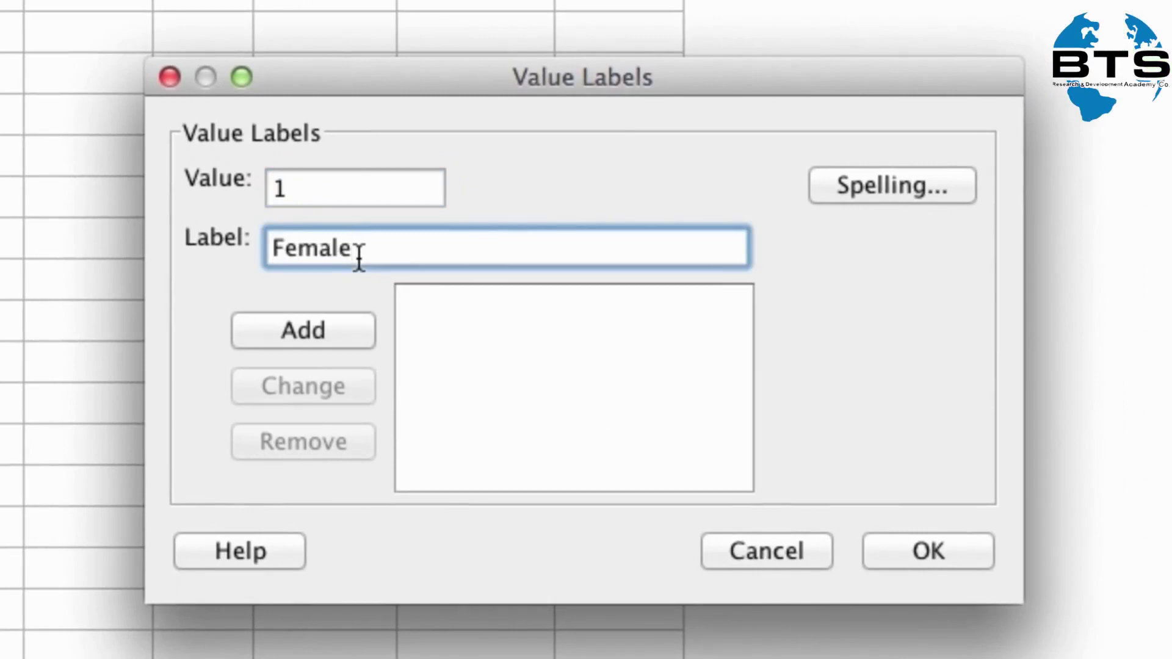
click(350, 326)
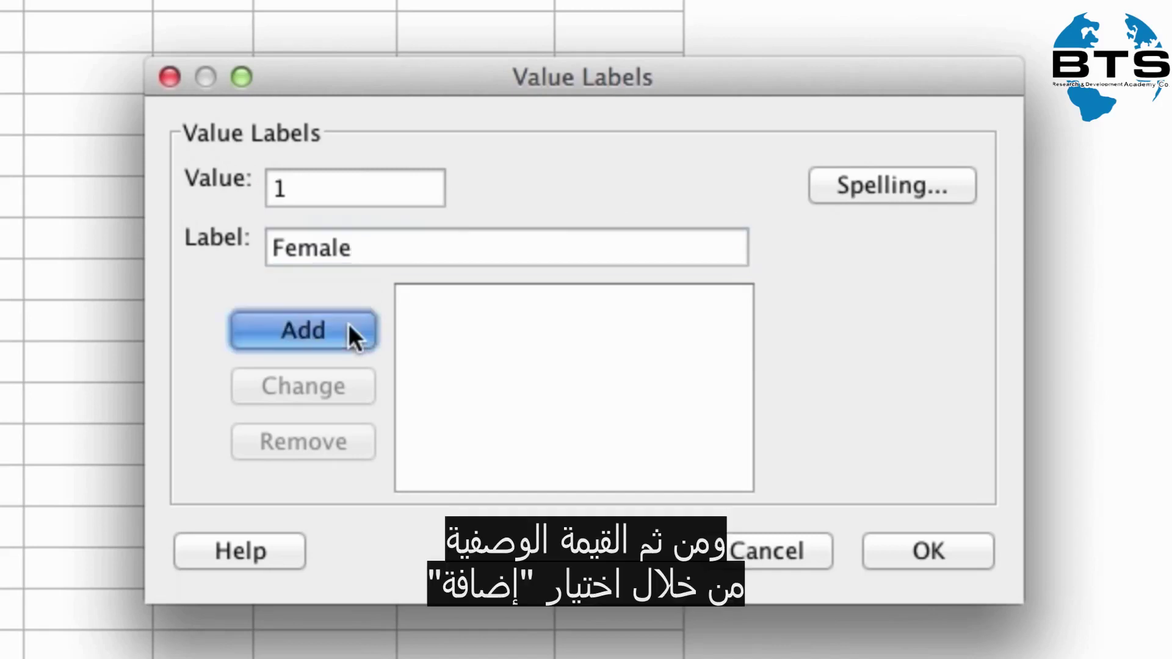
Add the value label 2 = "Male" to the Sex variable and accept the value labels.
text(2)
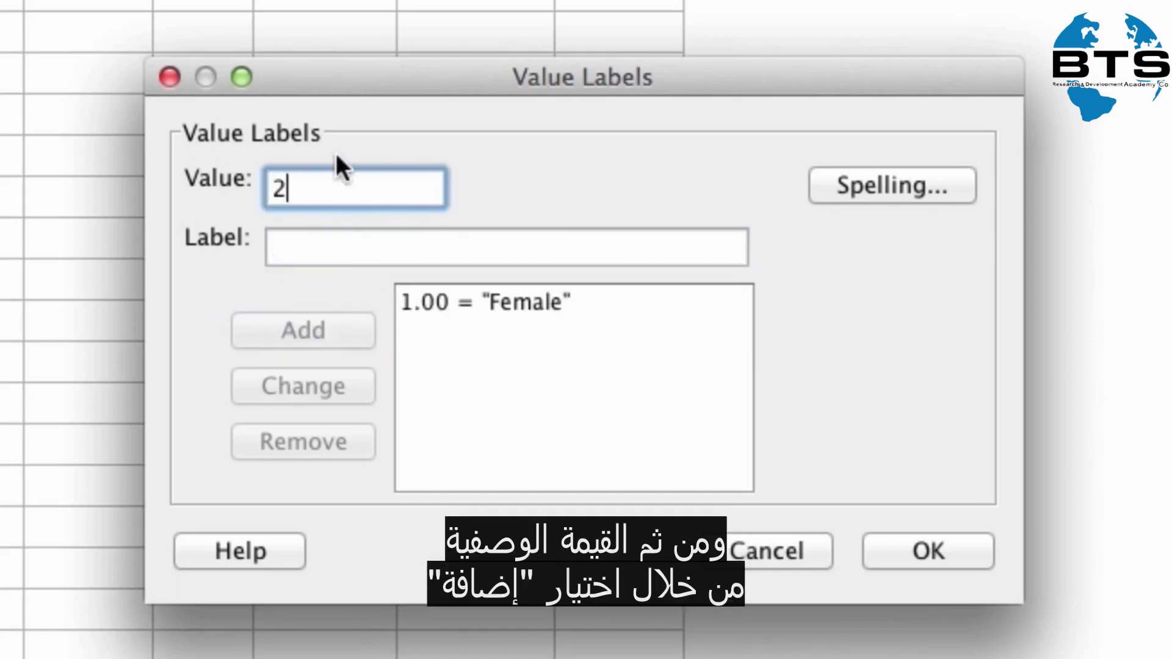
click(340, 249)
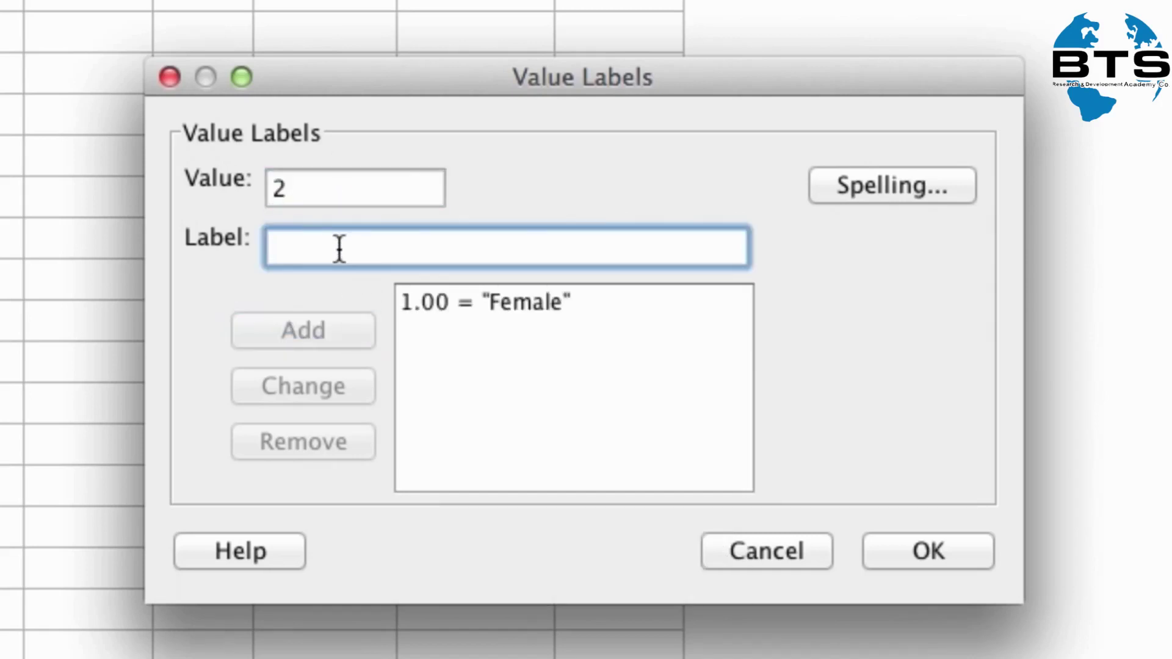
text(Male)
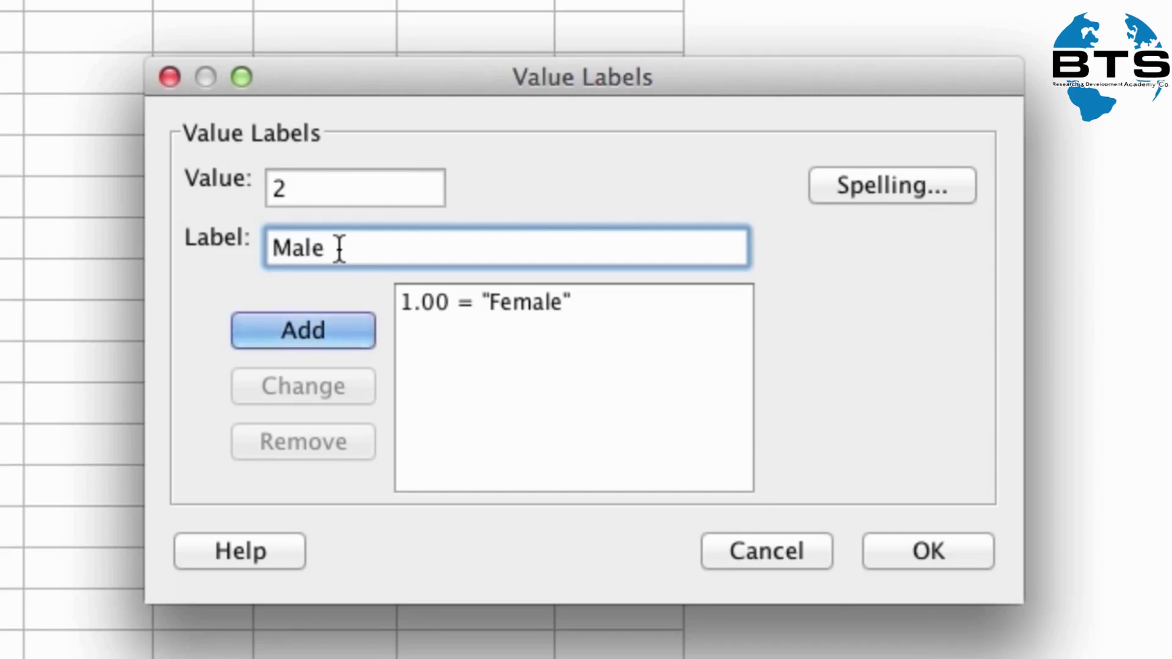
click(335, 329)
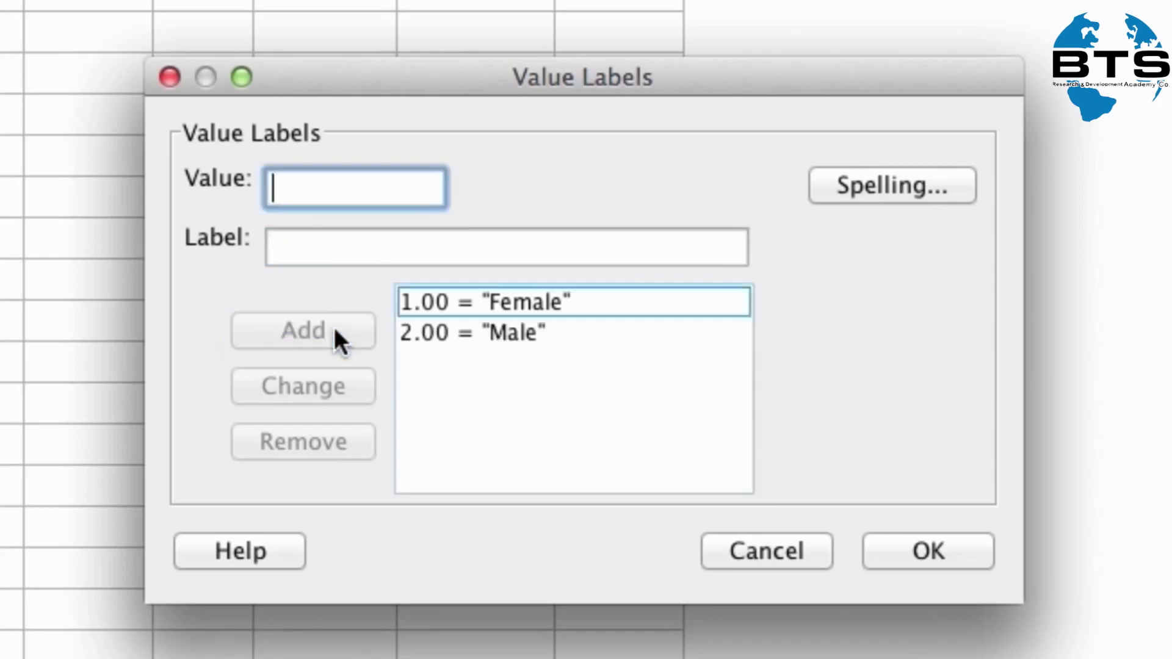
click(897, 553)
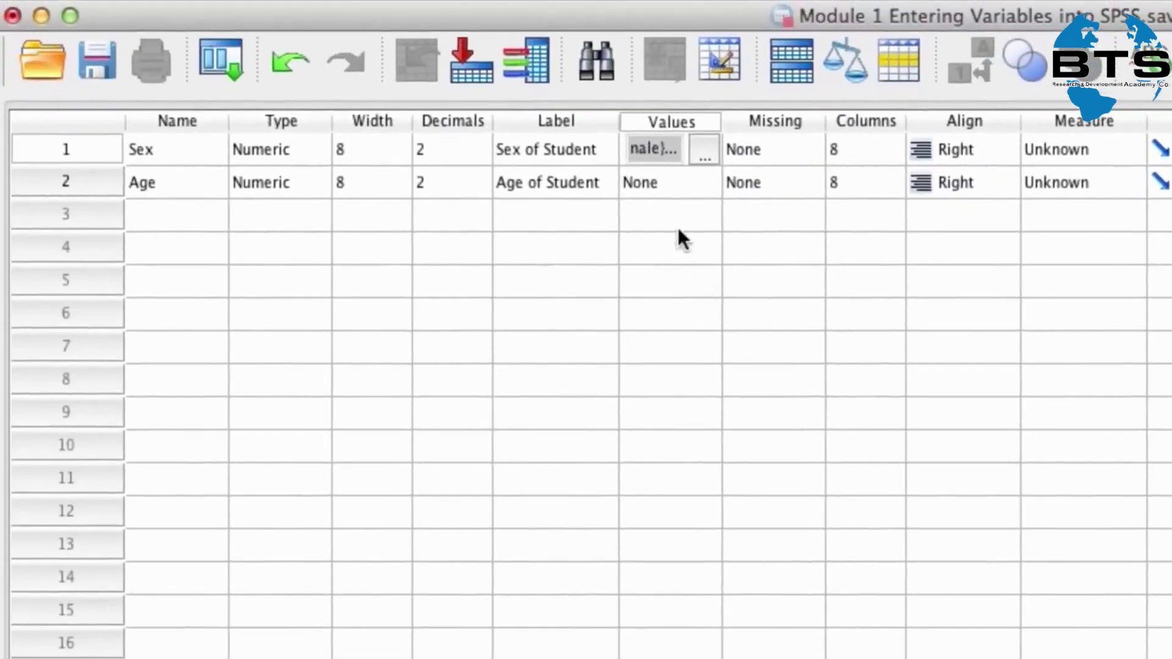
click(675, 194)
click(684, 223)
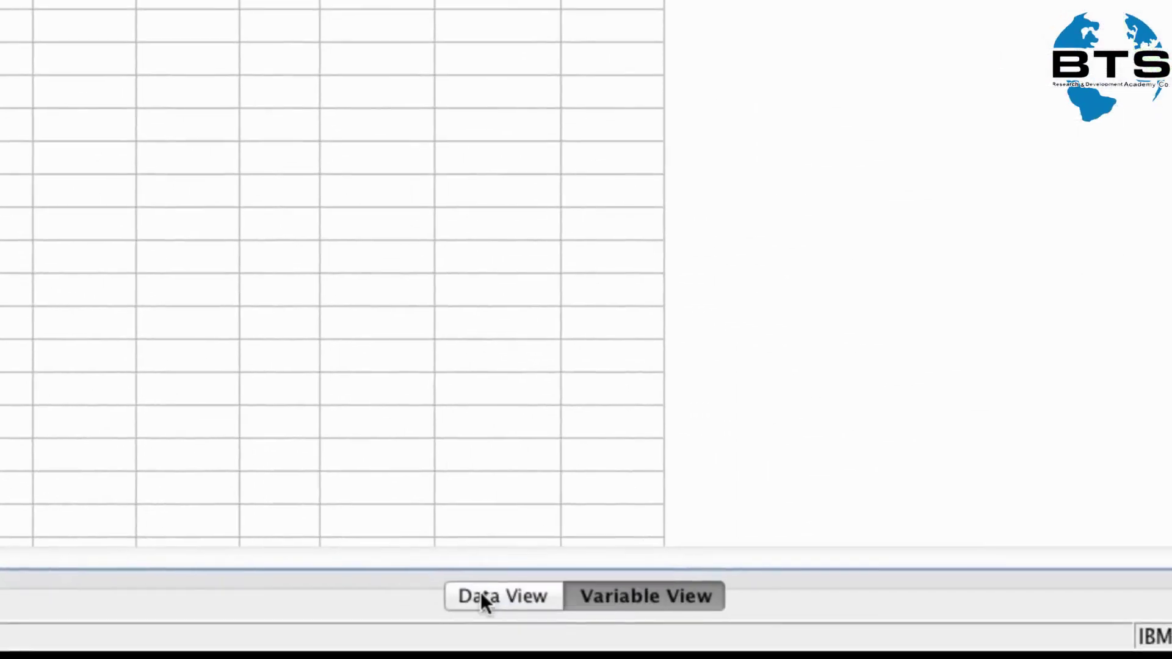
Switch to the data view and enter the first case with Sex 1 and Age 26.
click(482, 596)
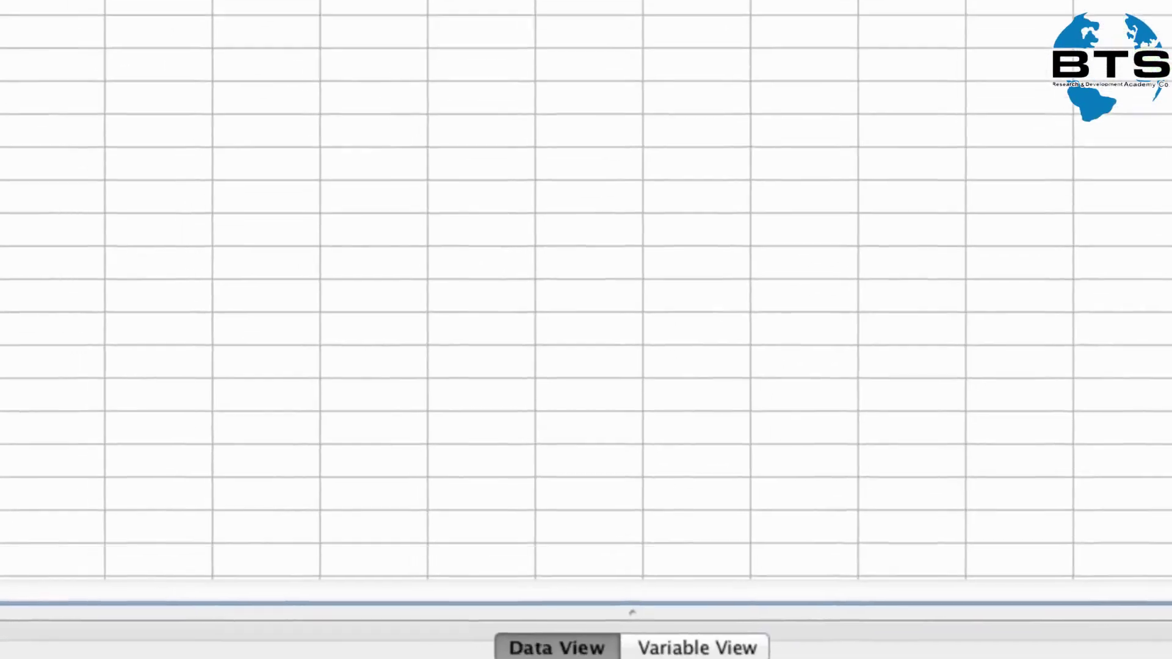
click(74, 86)
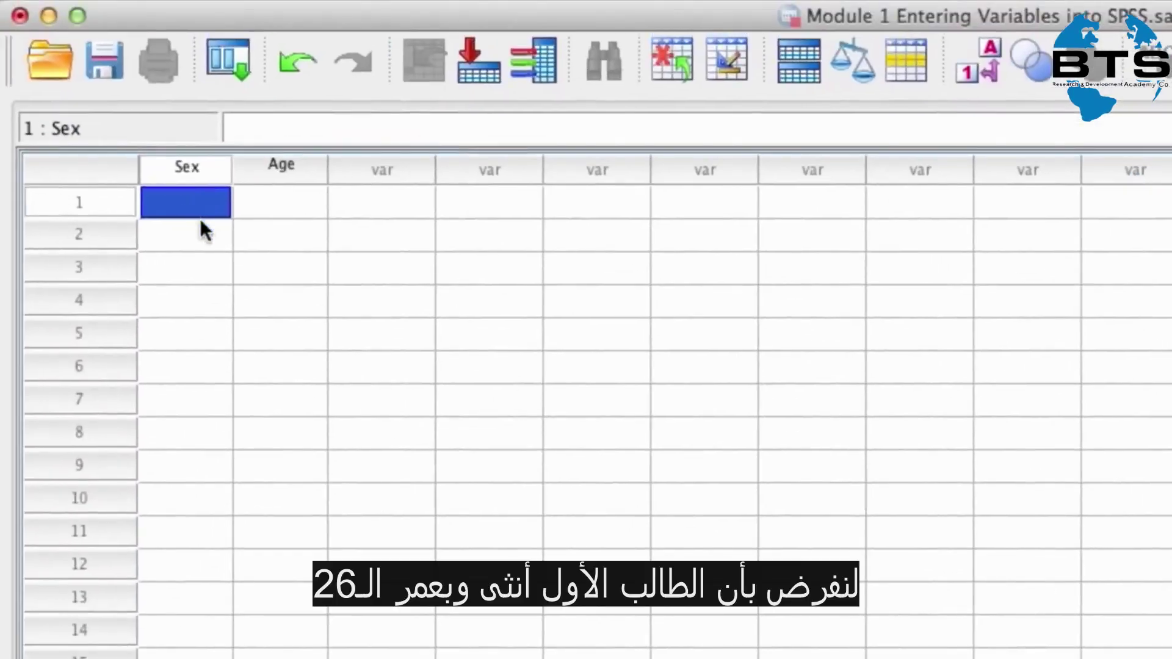
text(1)
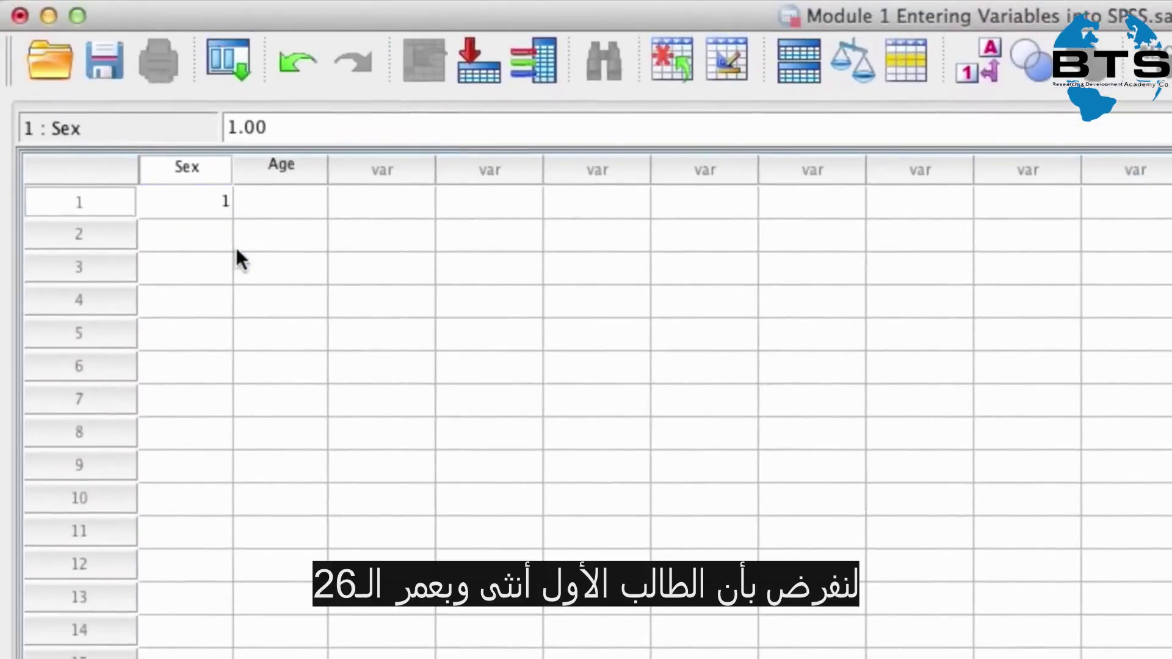
key(Tab)
text(26)
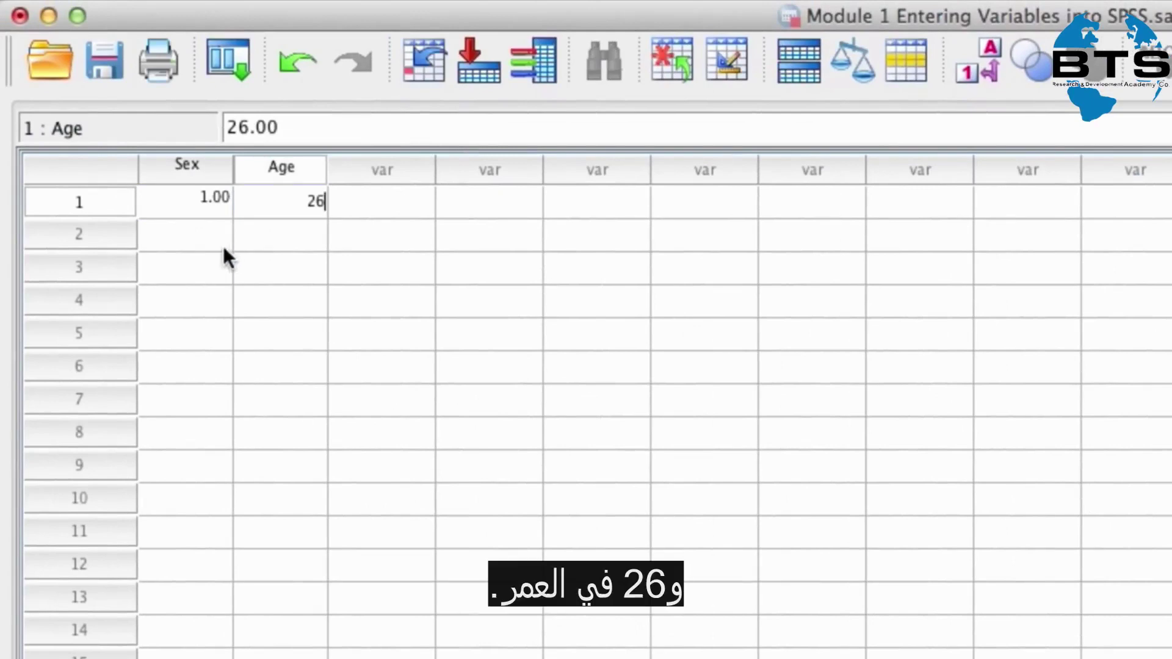
Enter the second case with Sex 2 and Age 32, and the third case with Sex 2 and Age 24.
click(189, 238)
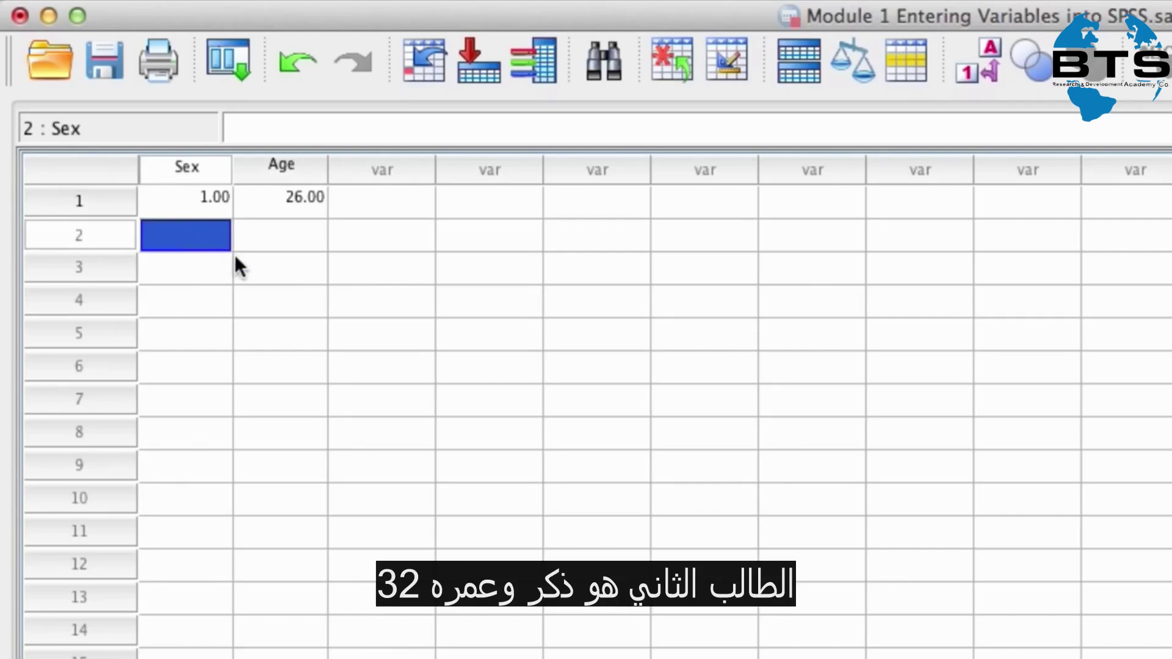
text(2)
key(Tab)
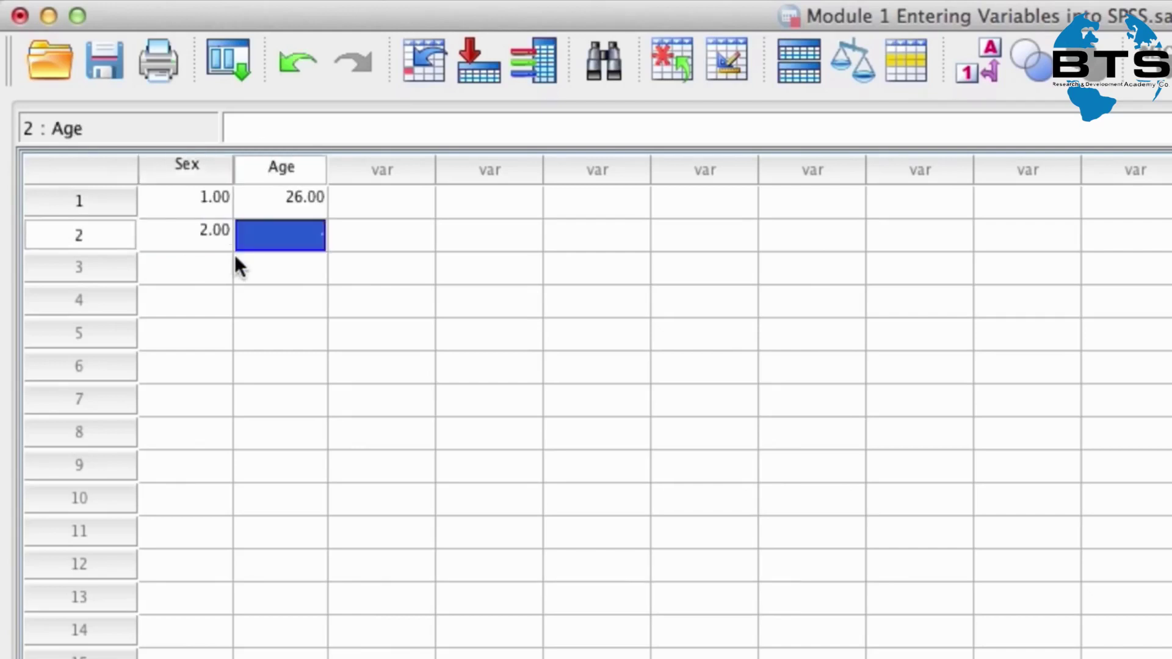
text(32)
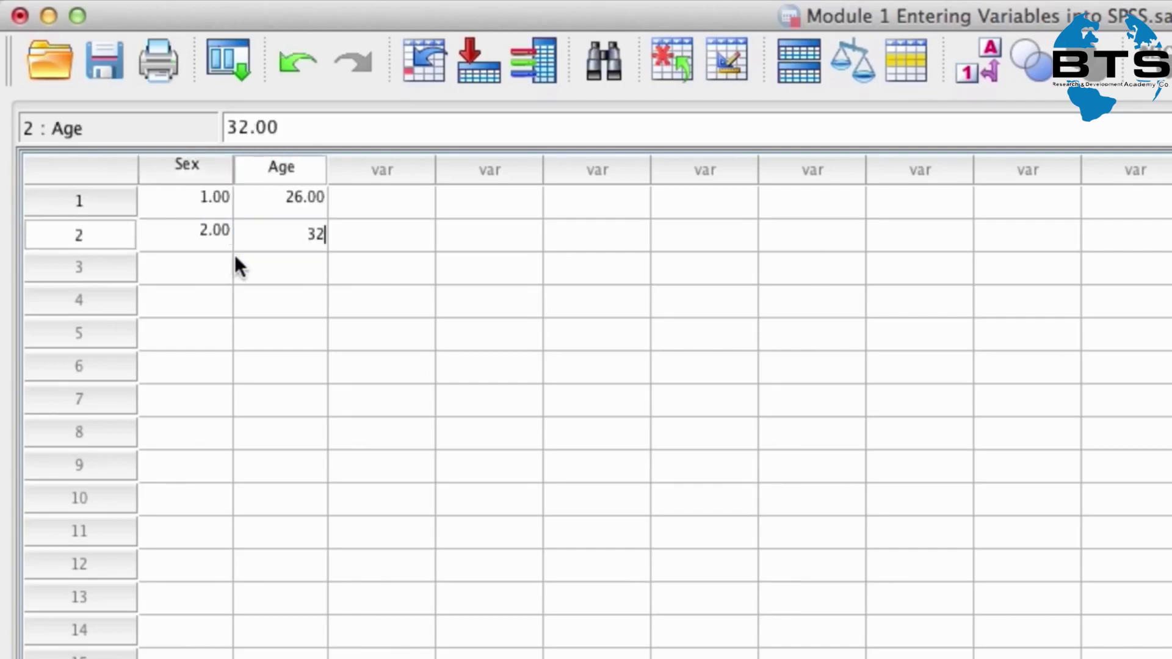
click(187, 262)
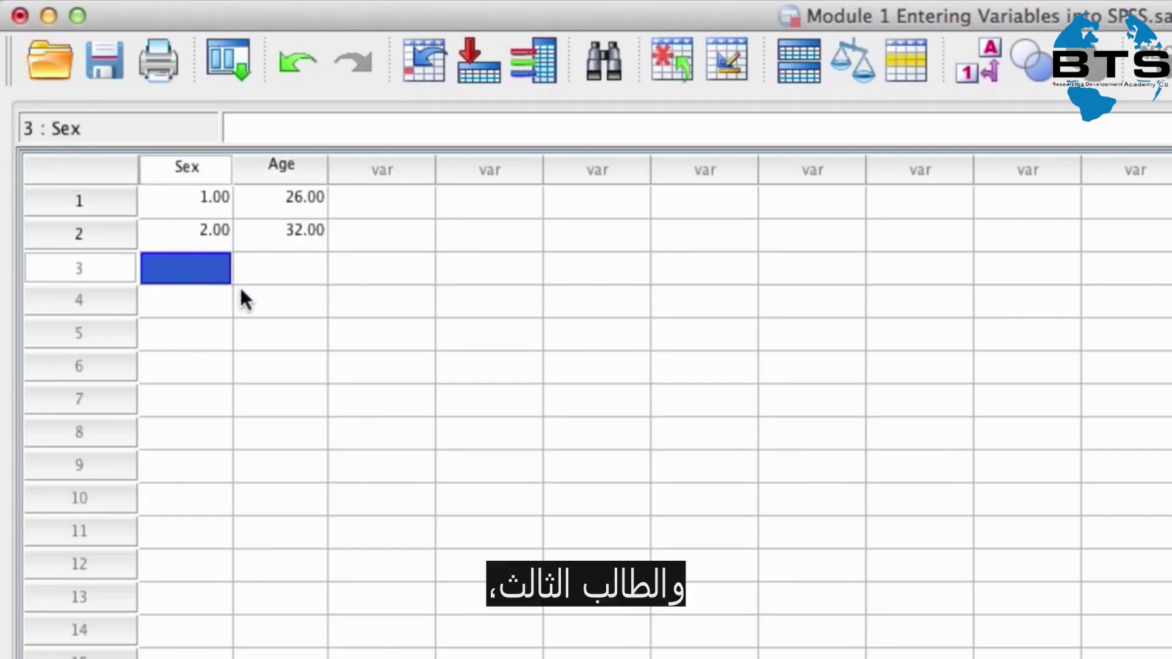
text(2)
key(Tab)
text(24)
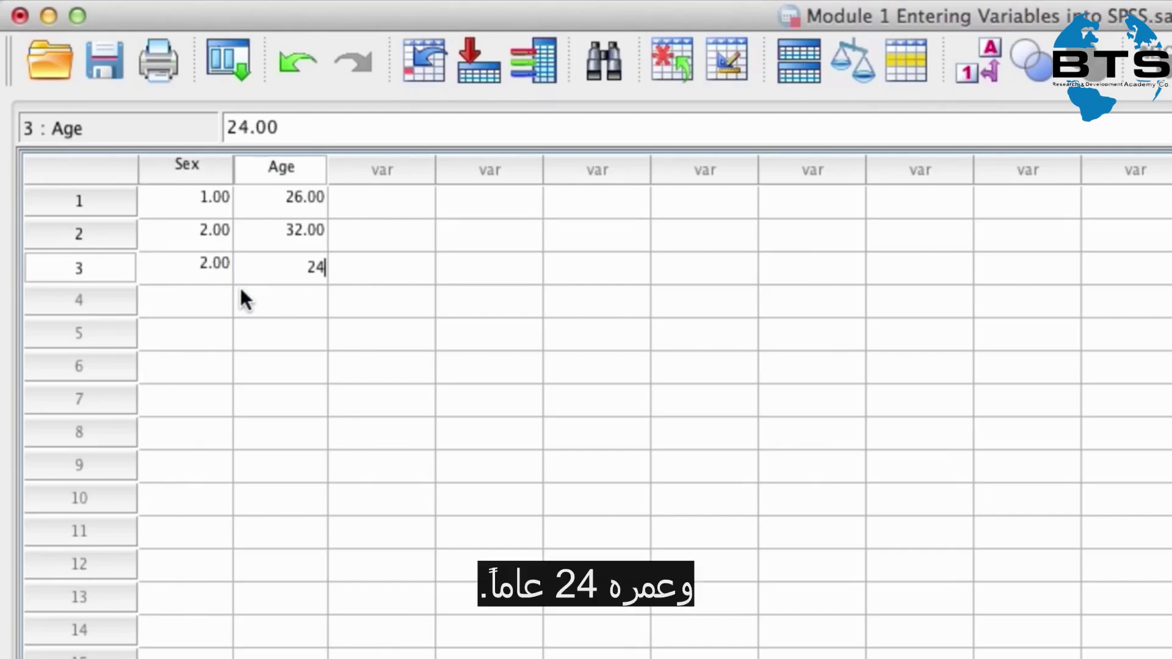
Enter the fourth case with Sex 1 and Age 27.
click(218, 298)
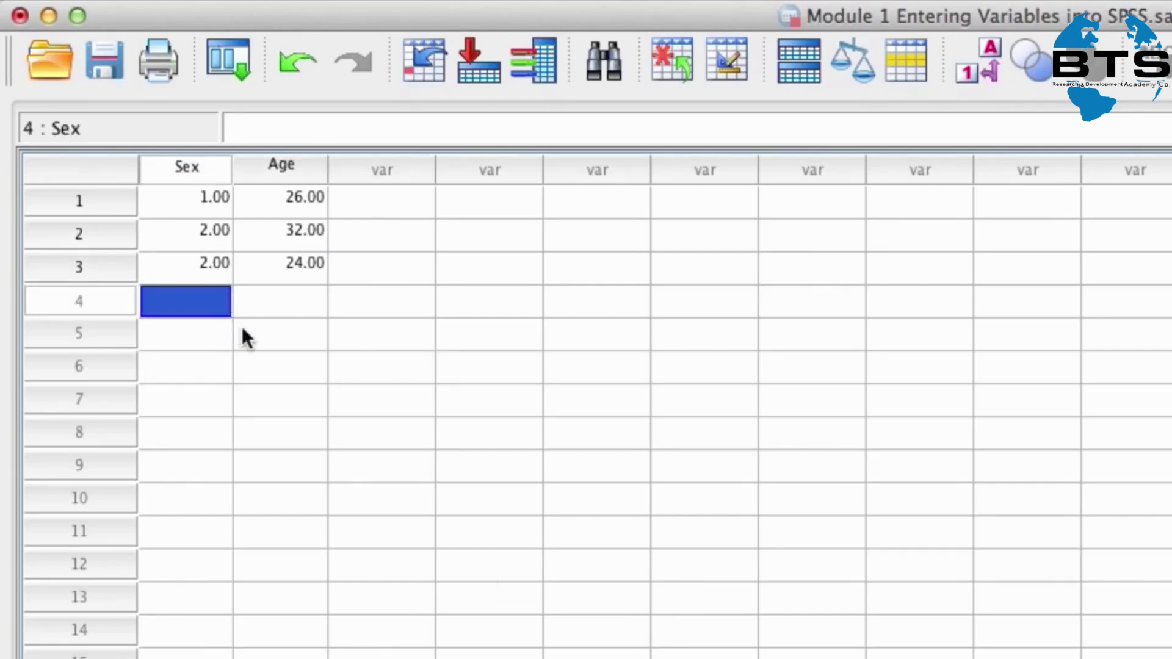
text(1)
key(Tab)
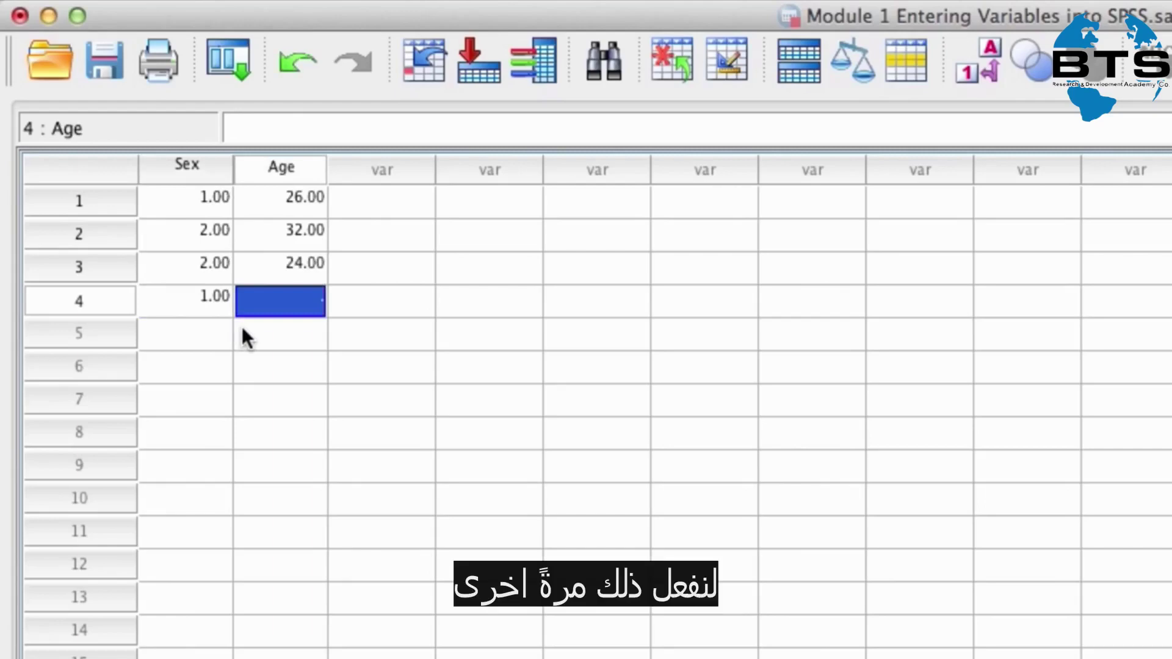
text(27)
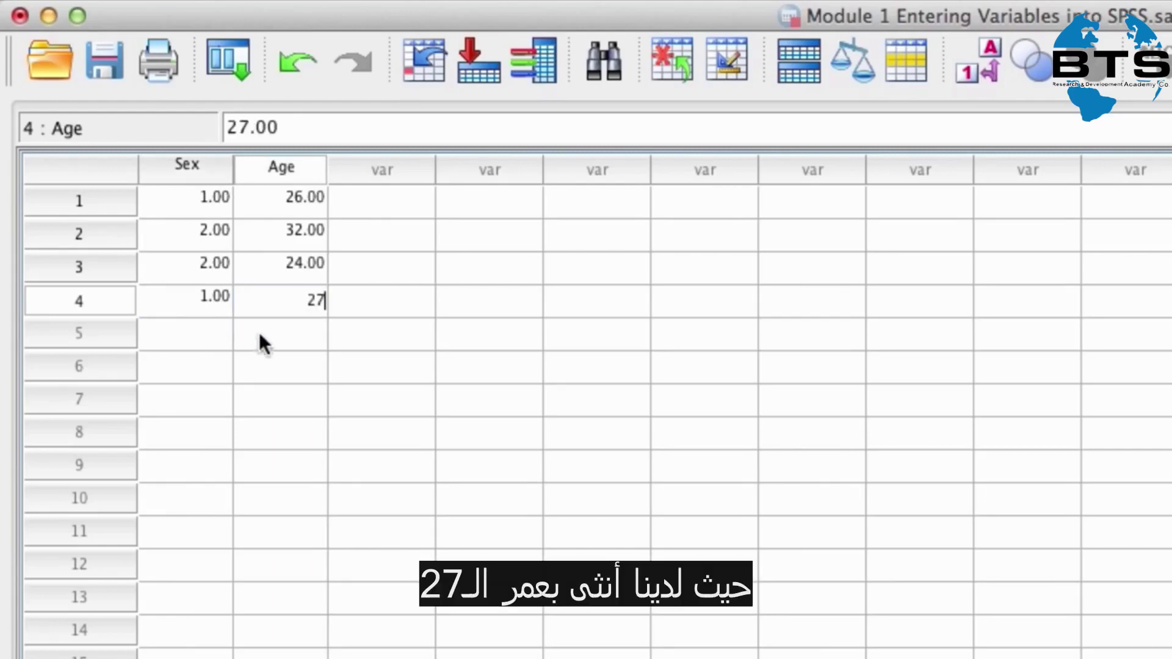
click(285, 342)
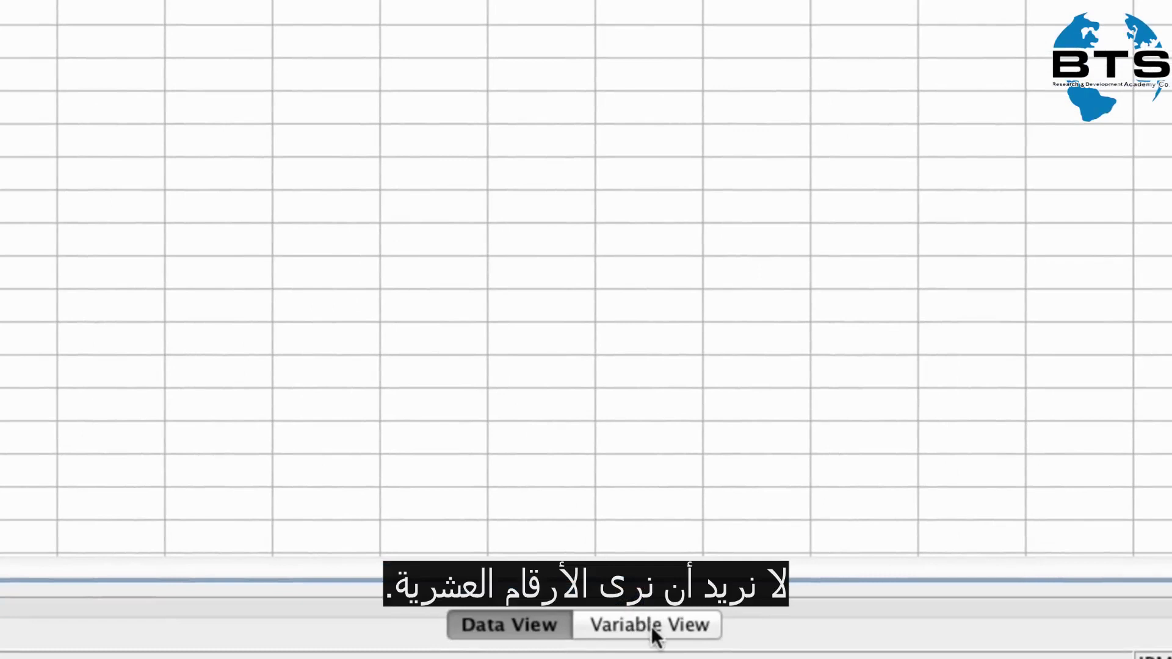
Set the decimals of both the Sex and Age variables to 0 in the variable view, and return to the data view.
click(652, 628)
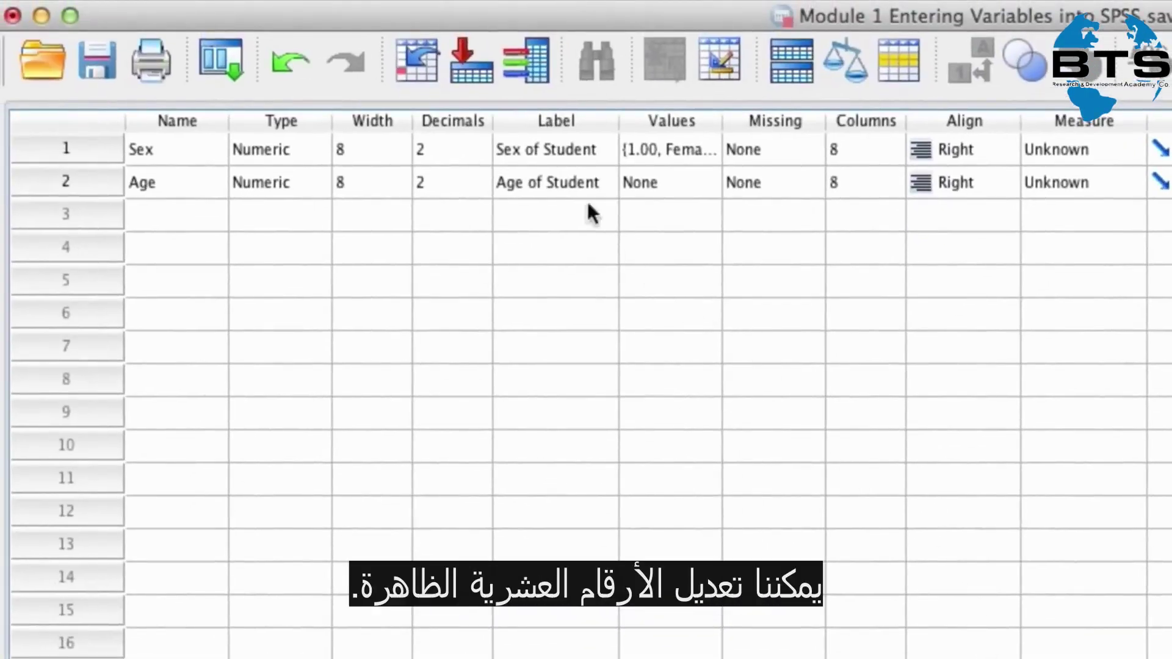
click(486, 153)
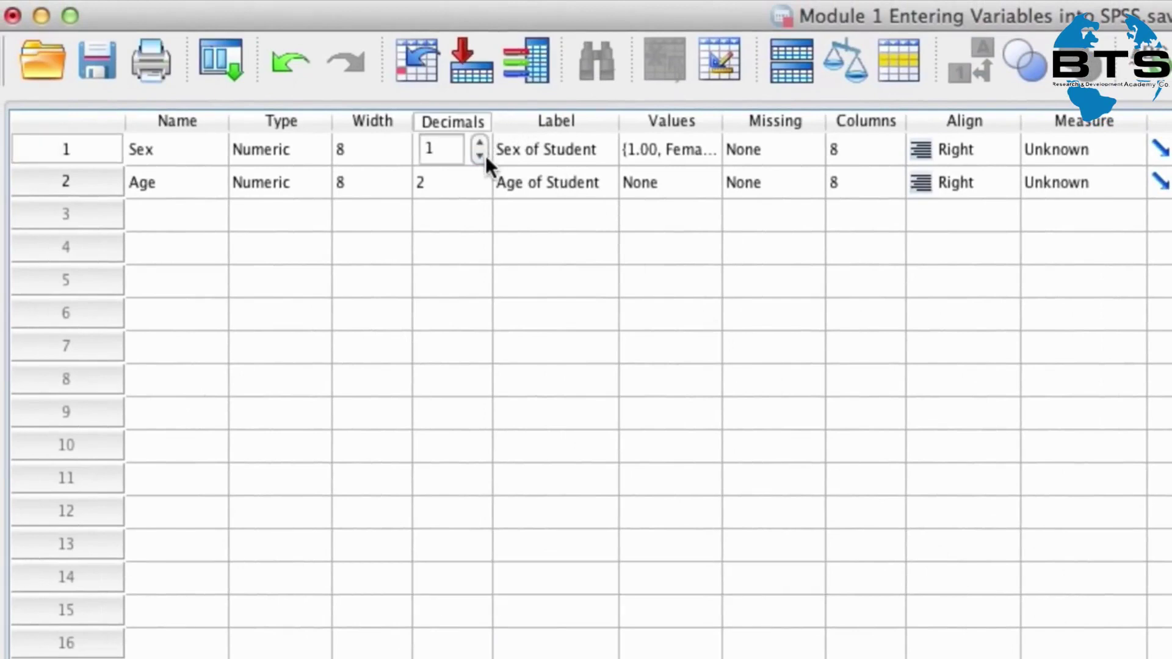
click(485, 156)
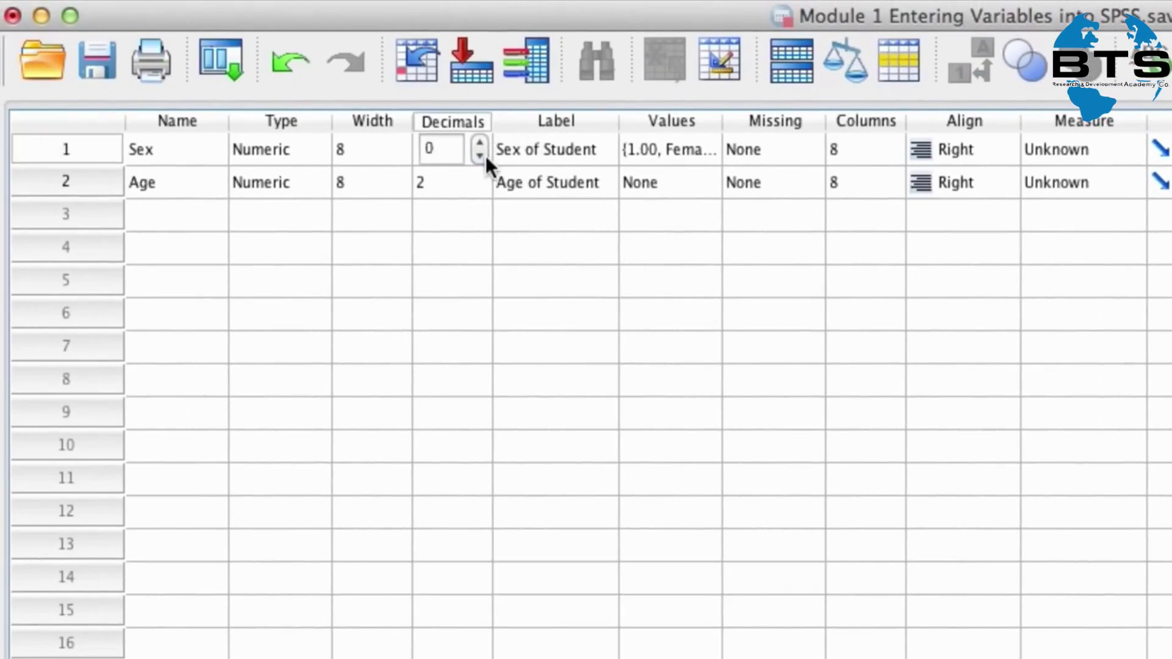
click(479, 192)
click(480, 191)
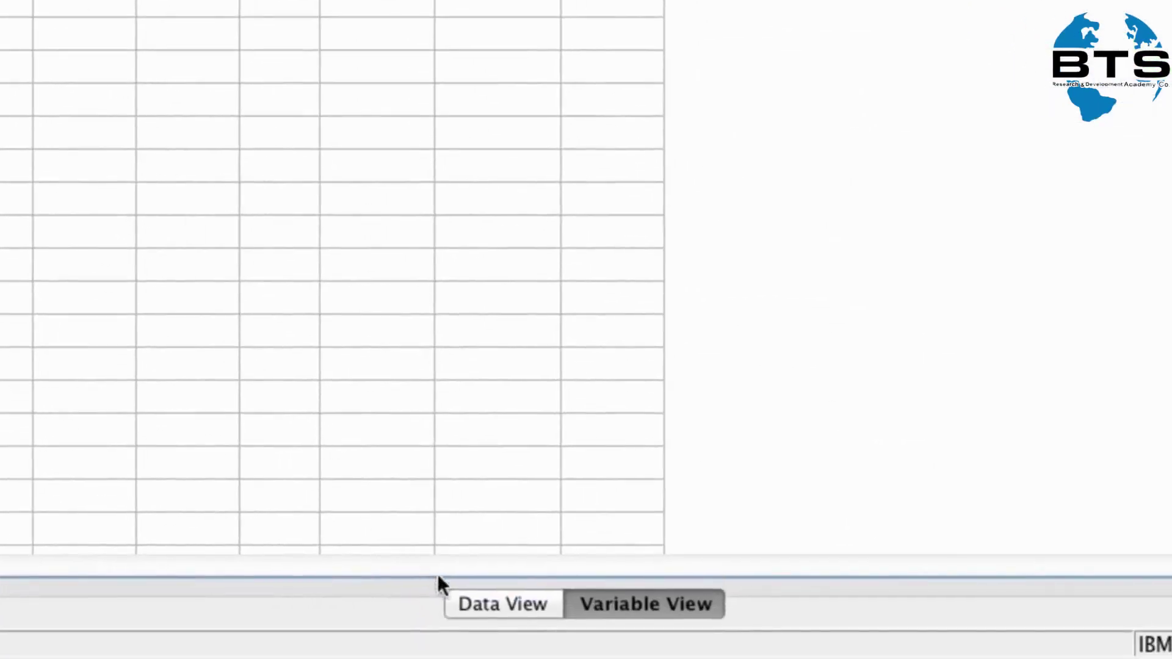
click(471, 607)
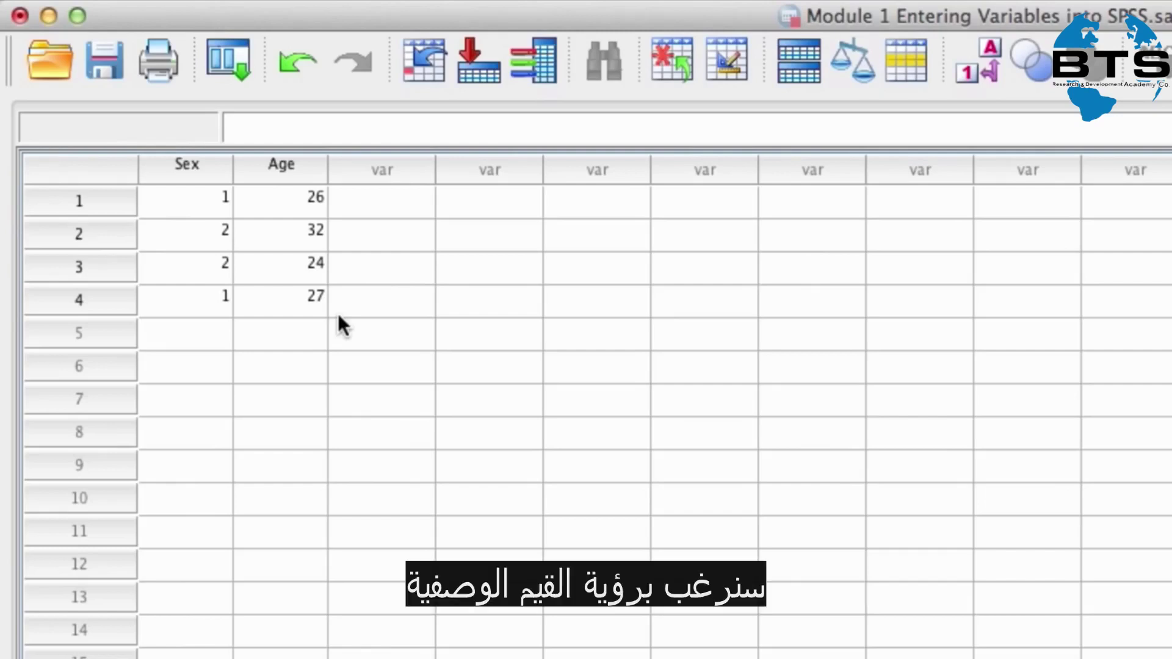
Toggle the display of value labels in the data view, leaving the Sex column shown as labels instead of numeric codes.
click(978, 75)
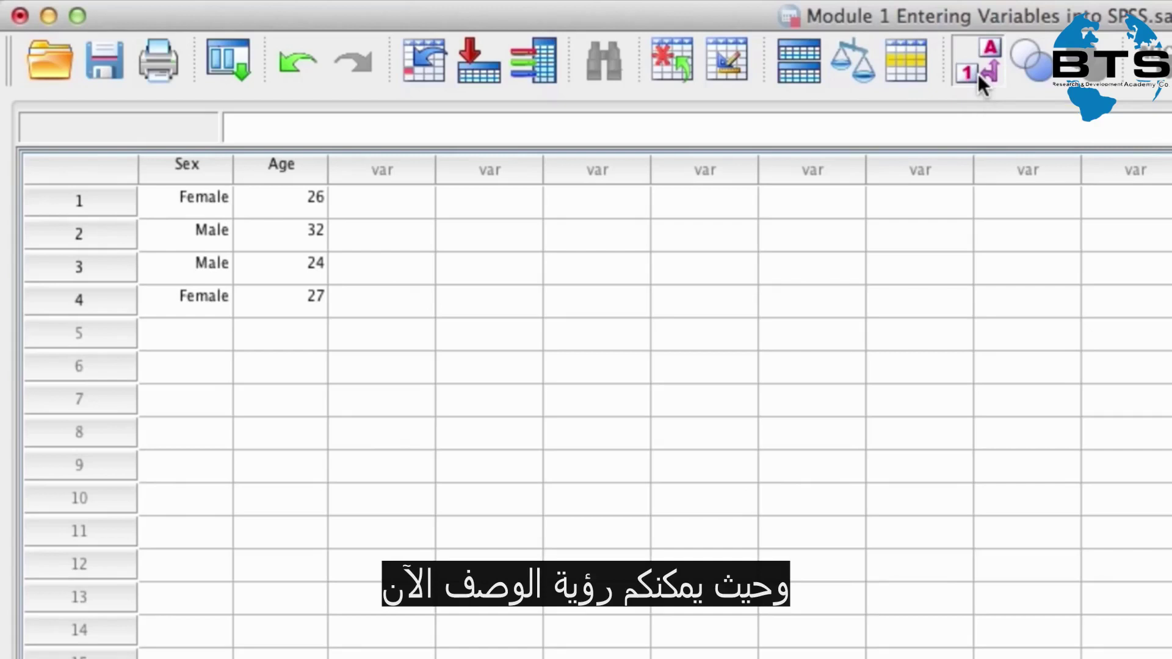
click(978, 74)
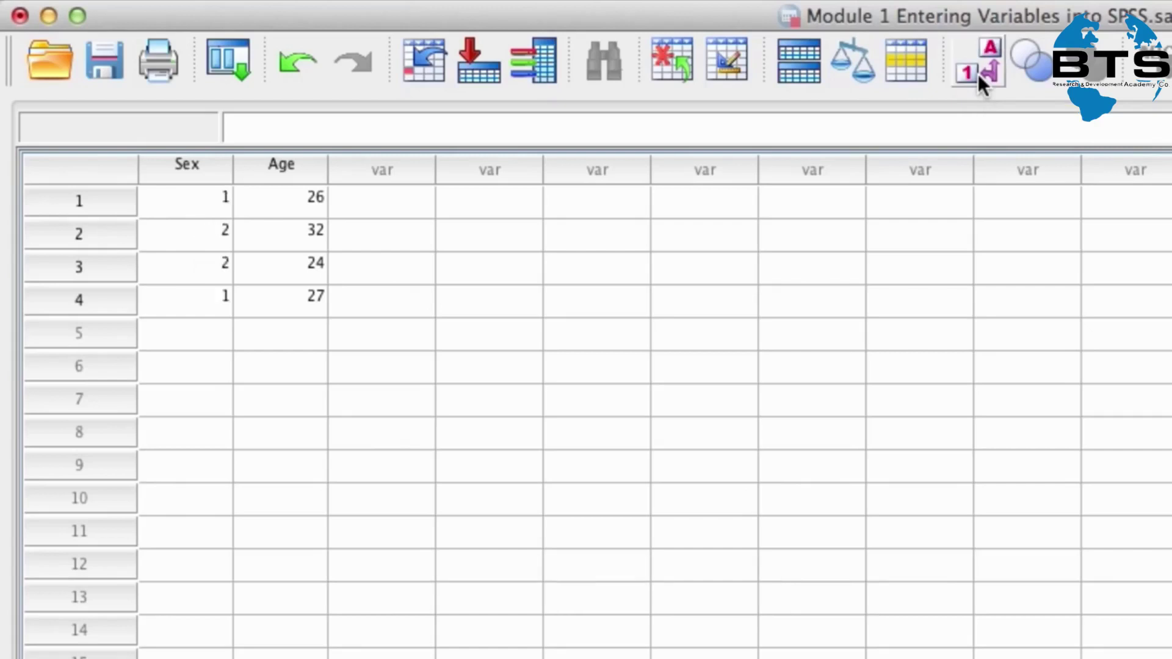
click(978, 74)
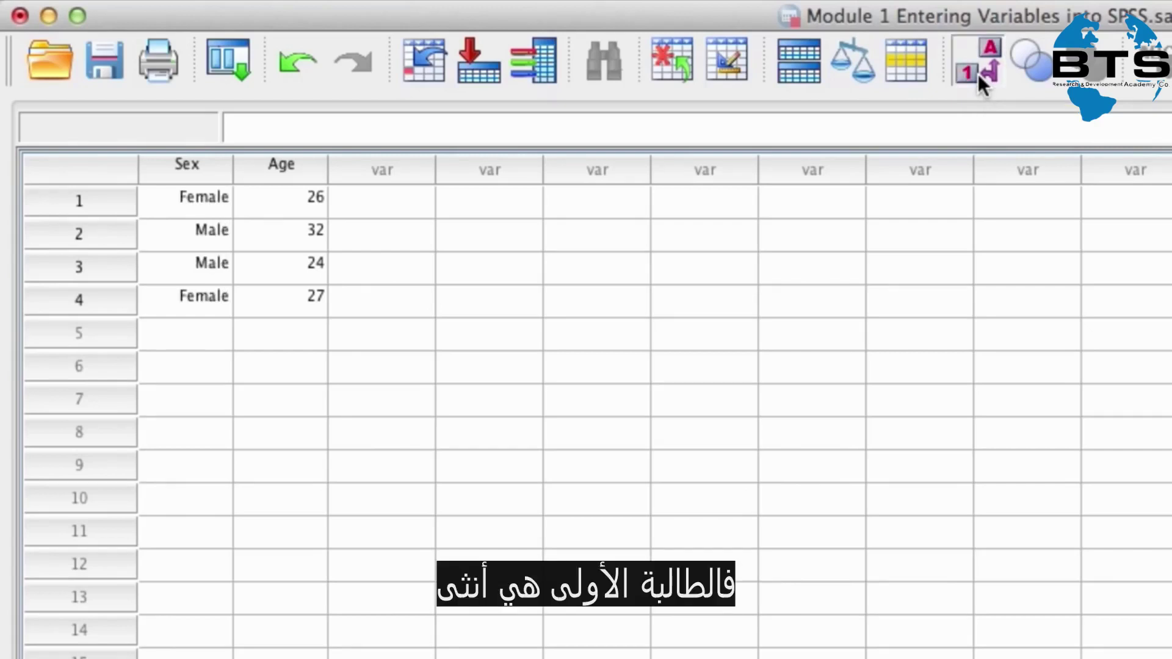
click(978, 75)
click(978, 75)
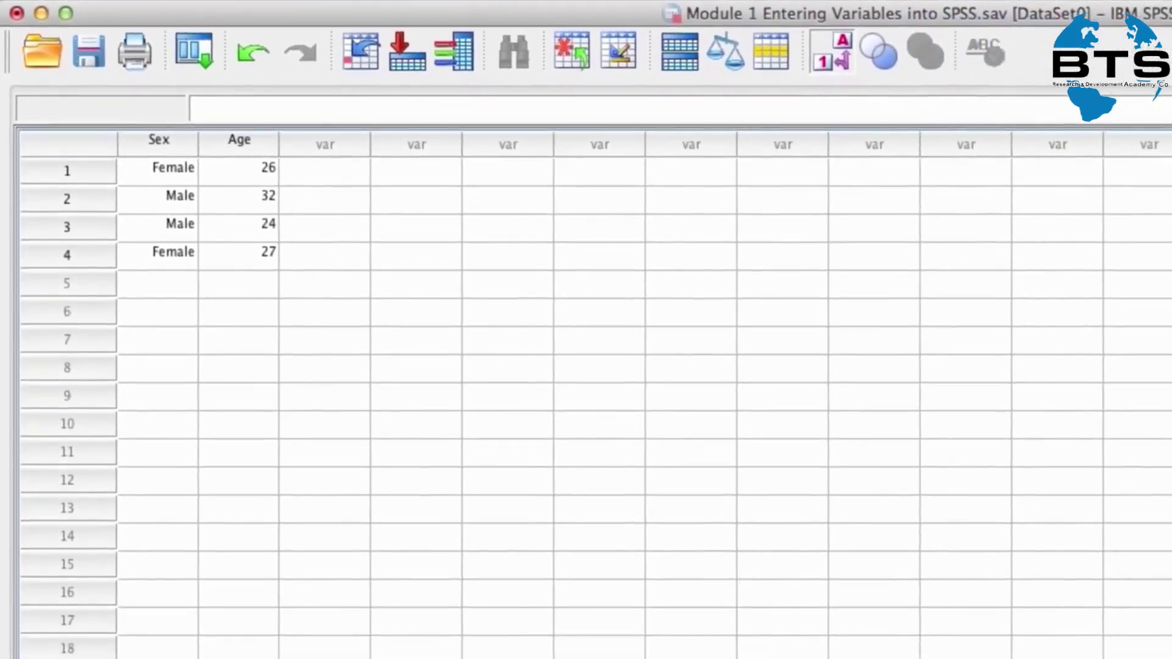
Save the data set as an SPSS Statistics file in the Documents folder, keeping the name Module 1 Entering Variables into SPSS.sav.
click(0, 0)
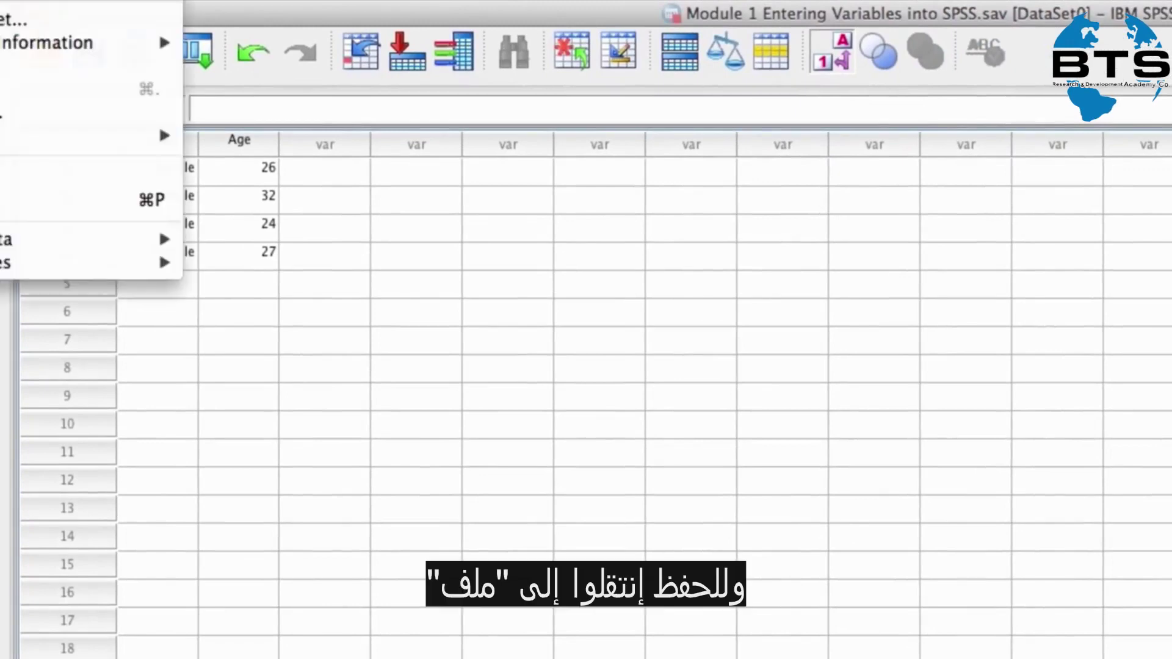
click(79, 0)
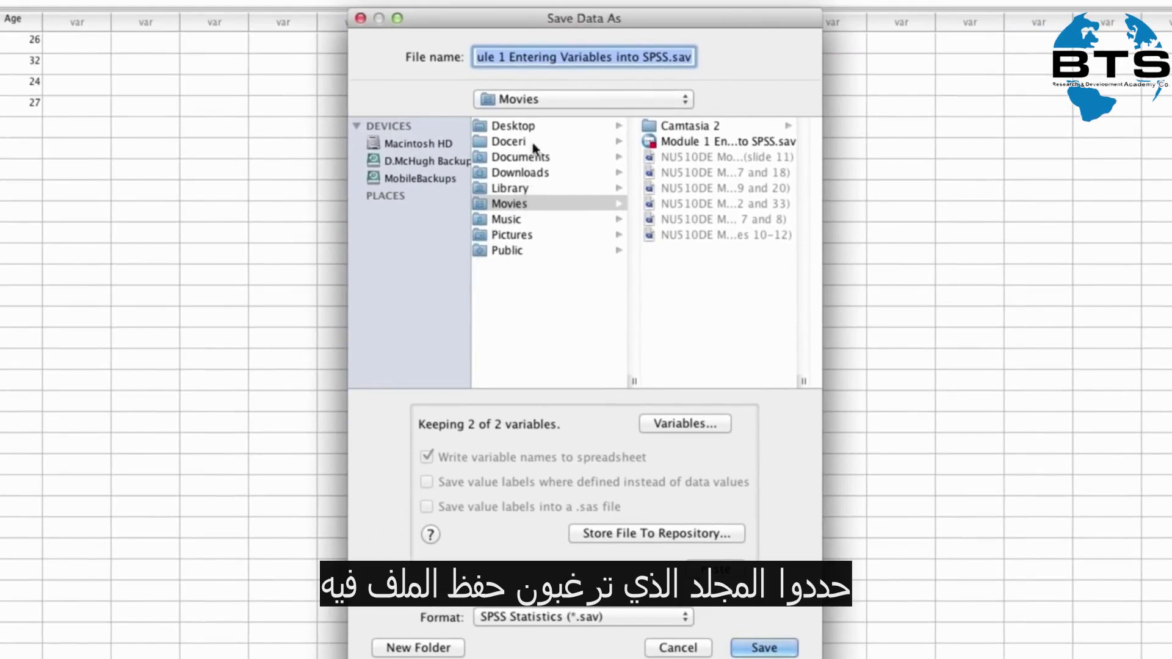
click(558, 65)
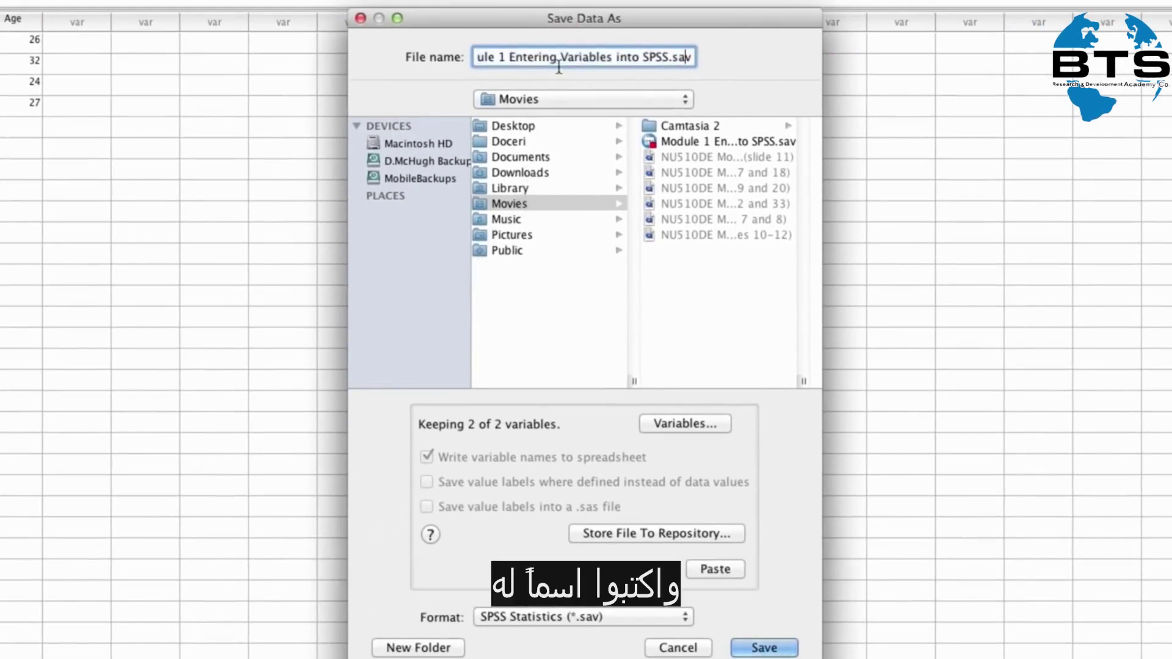
key(Home)
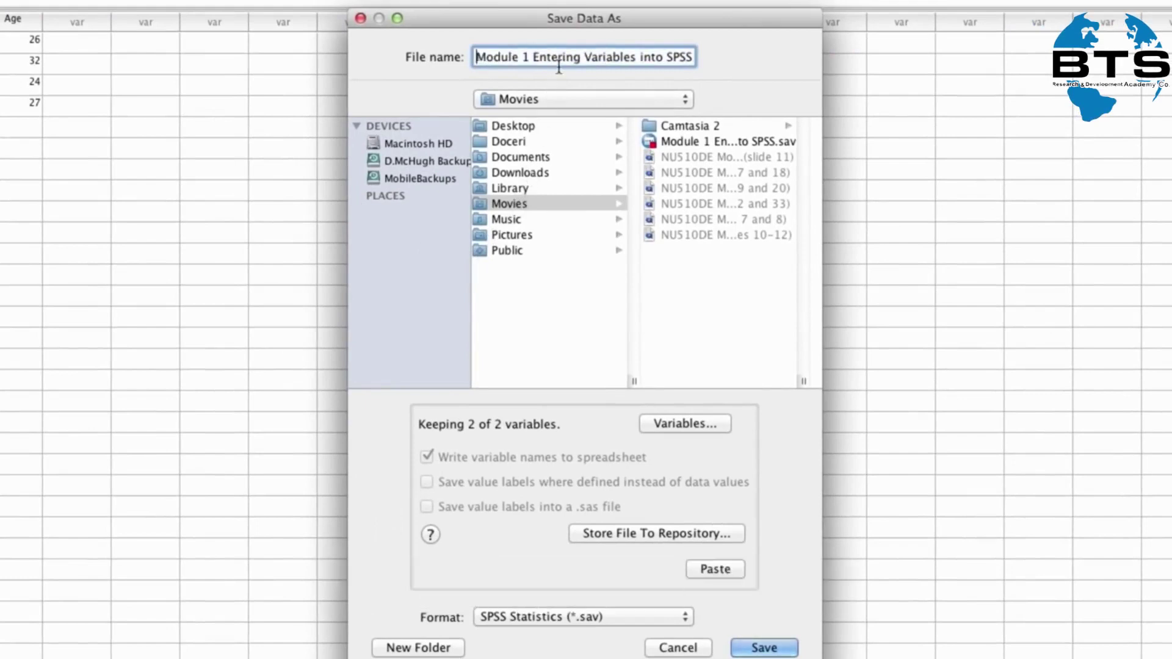
click(542, 158)
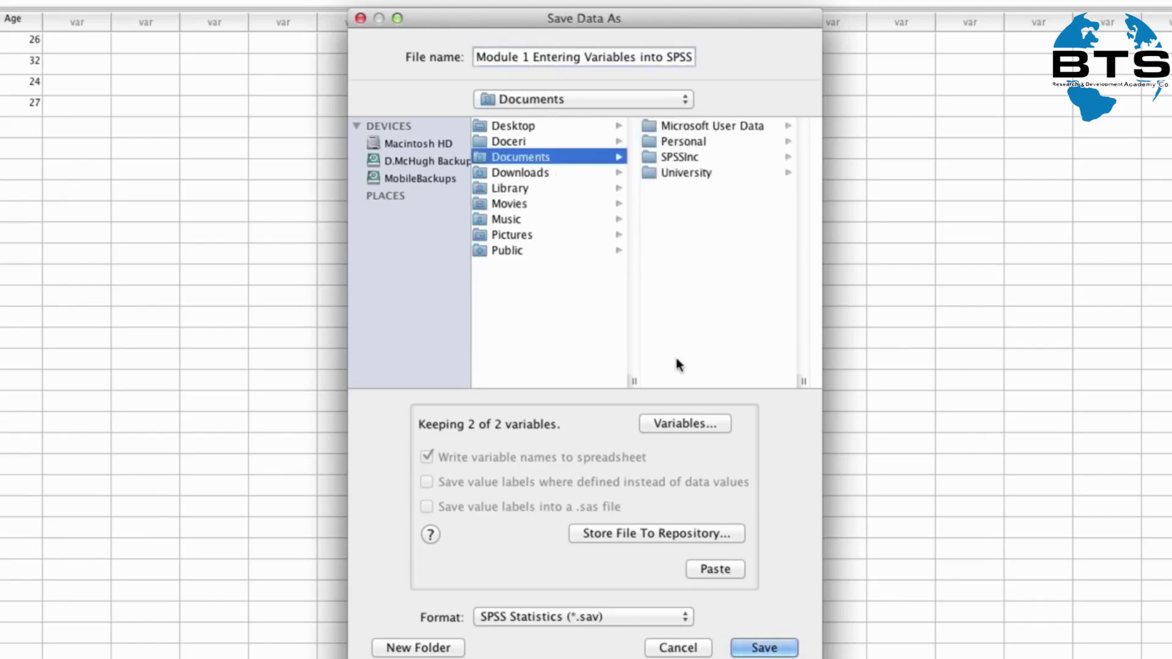
click(759, 646)
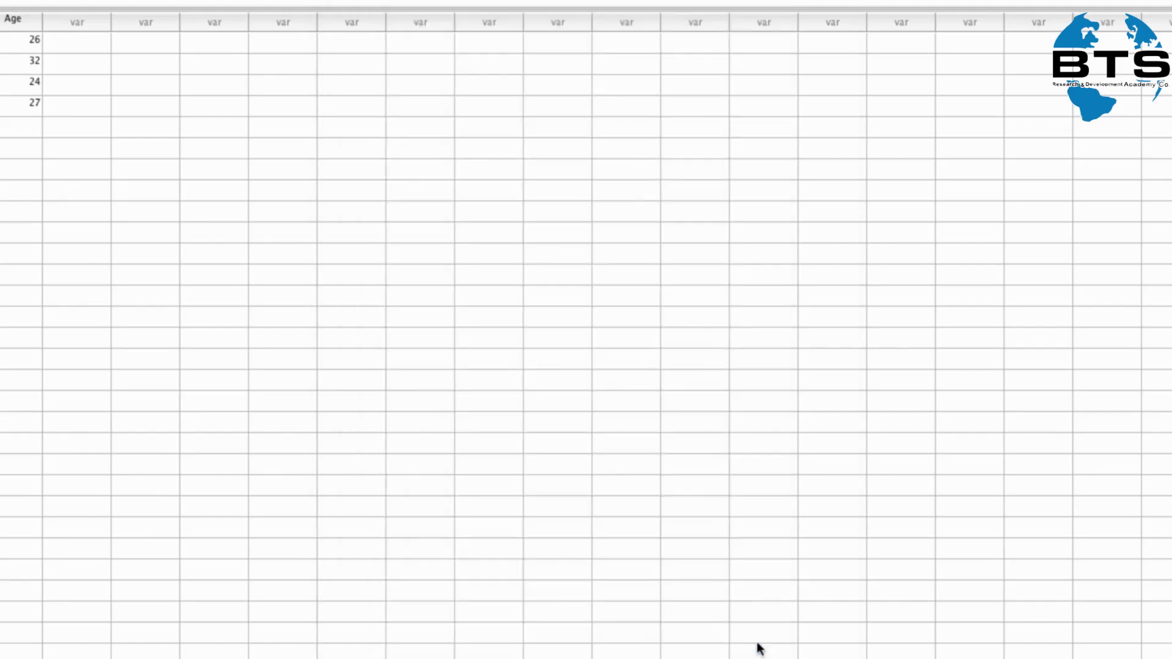